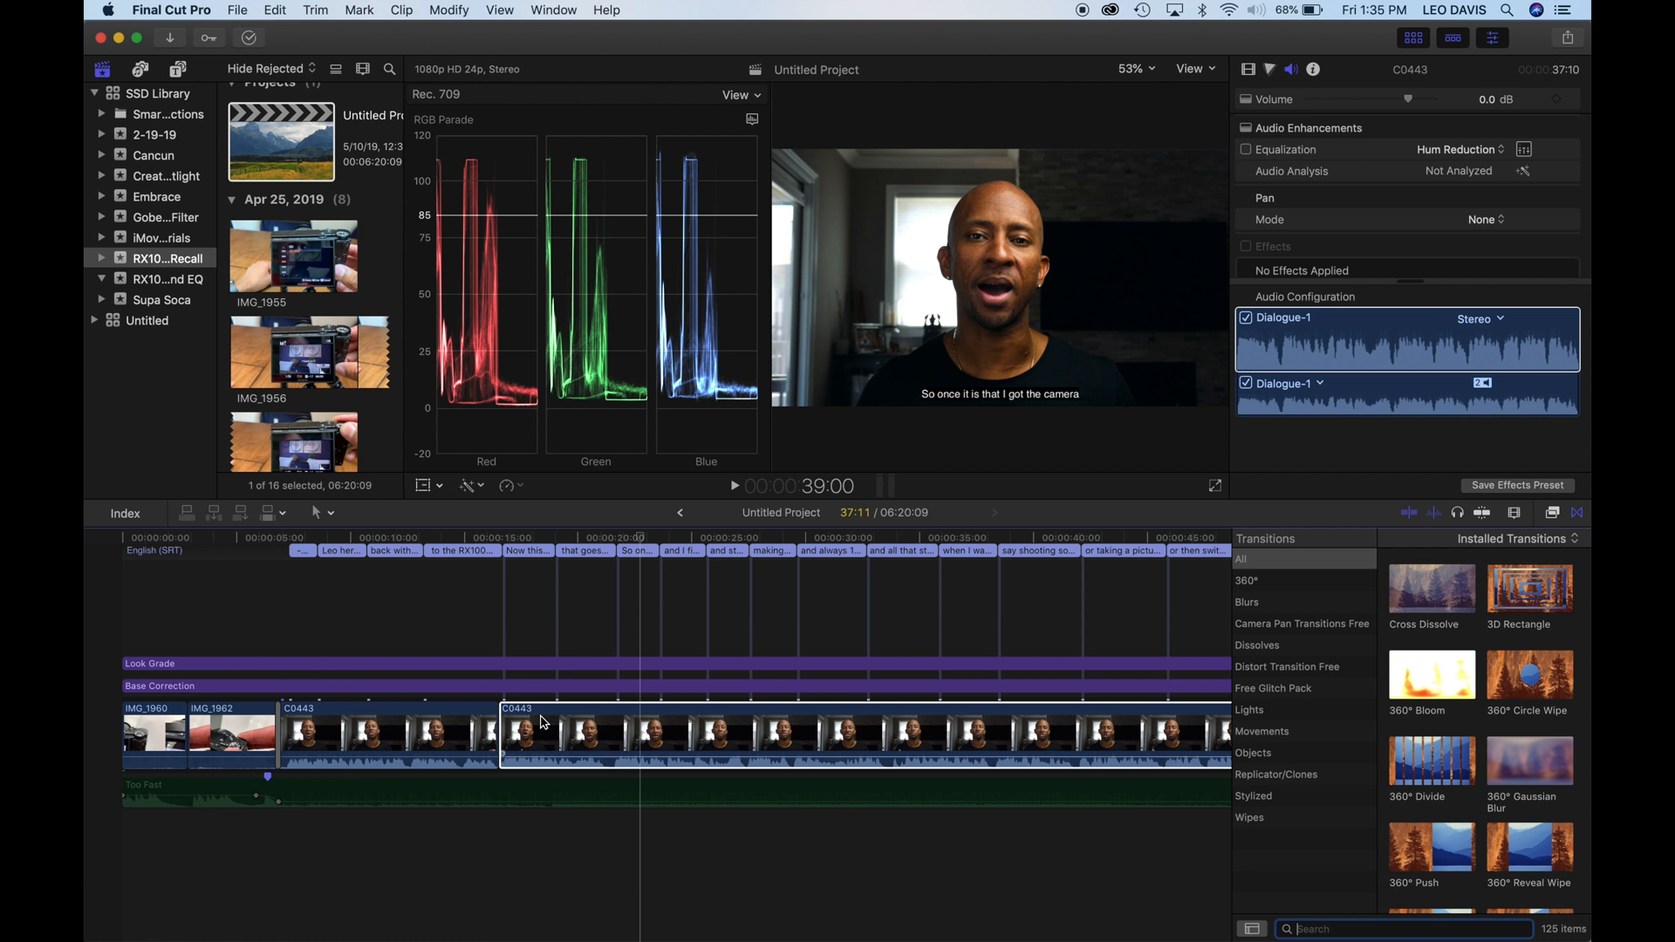
- Select the second C0443 talking-head clip in the timeline and show its audio settings
left_click(593, 717)
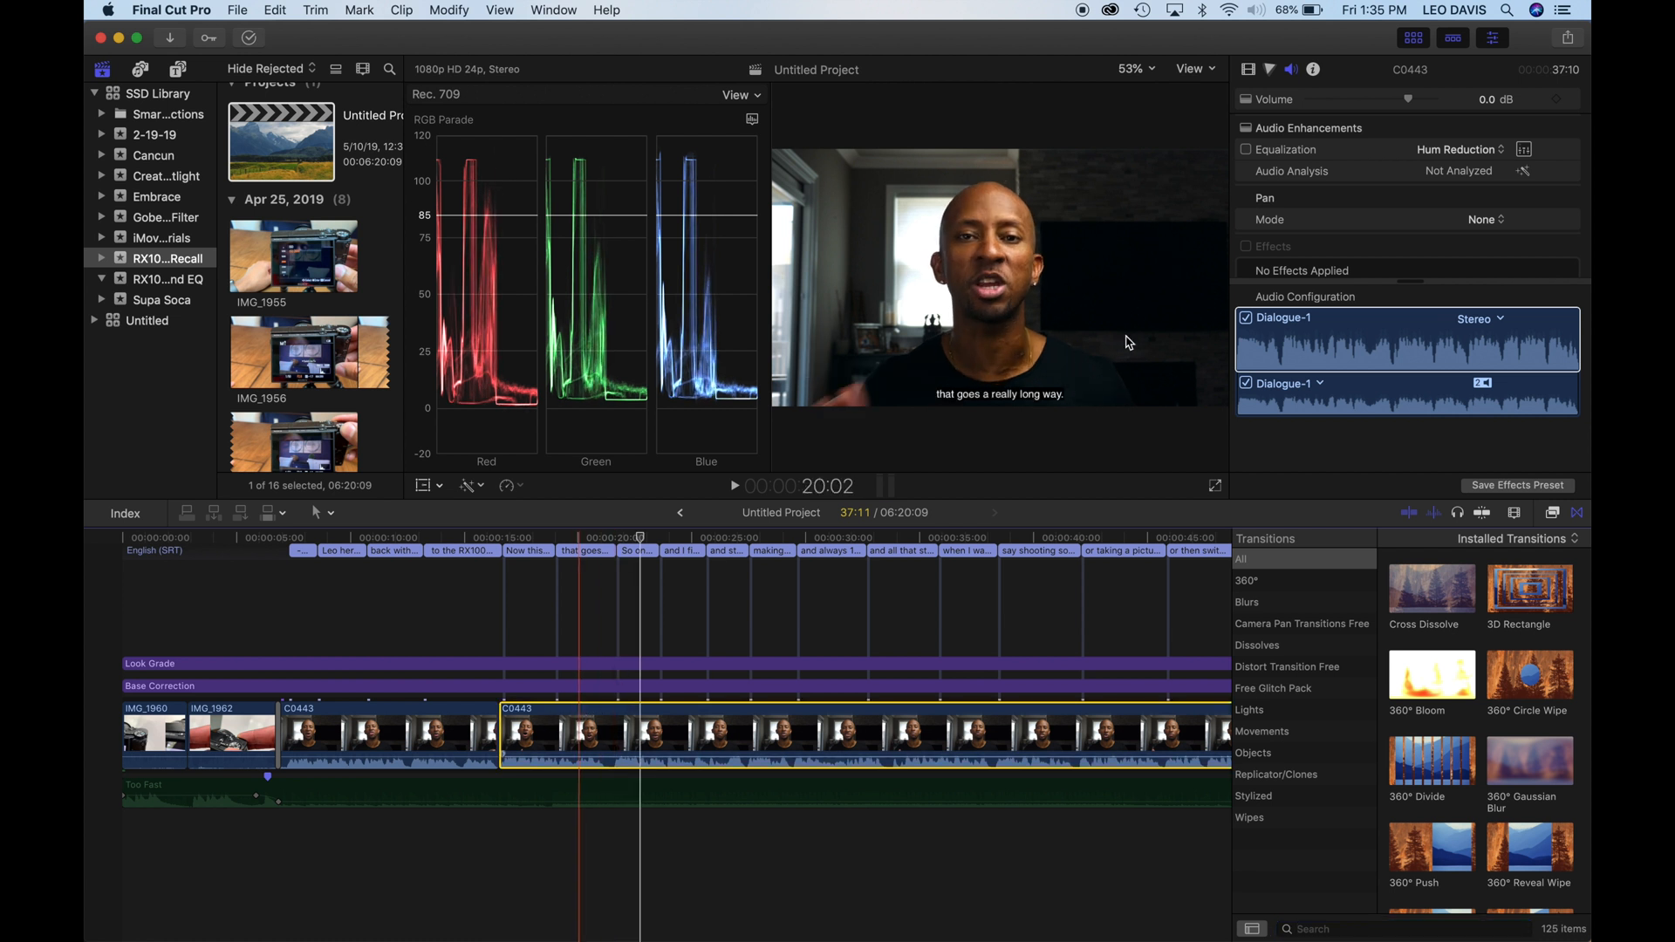
left_click(1412, 297)
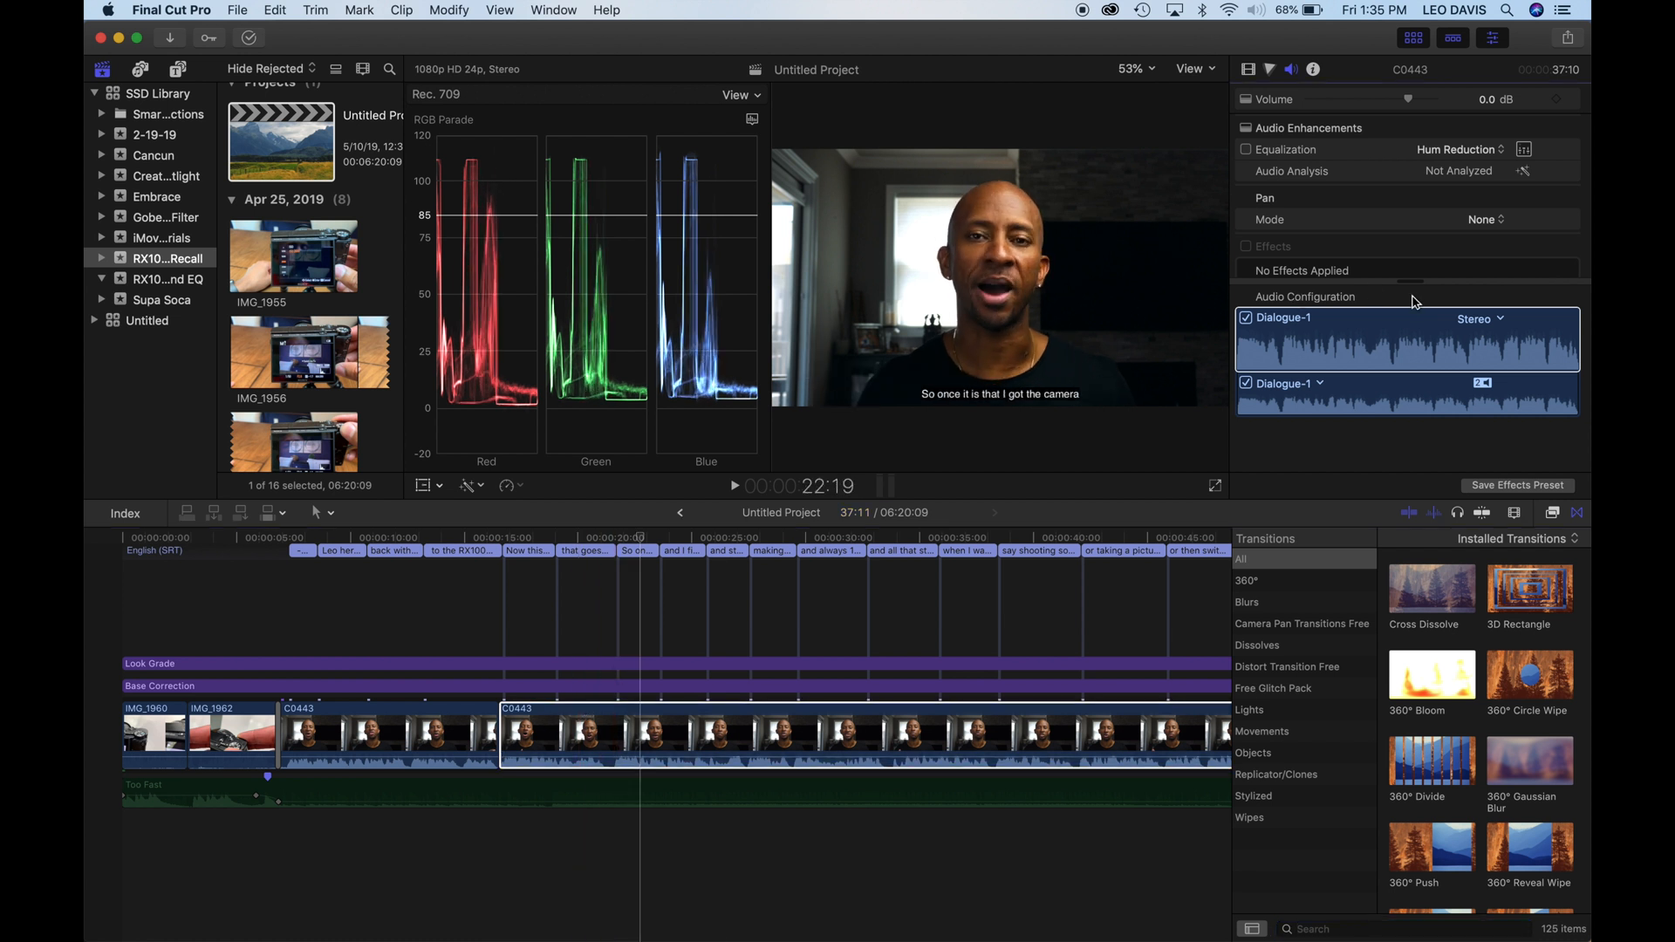
left_click(1270, 69)
left_click(1292, 70)
- Search all video and audio effects for "eq" and apply the Logic Fat EQ effect to the second C0443 clip
left_click(1554, 513)
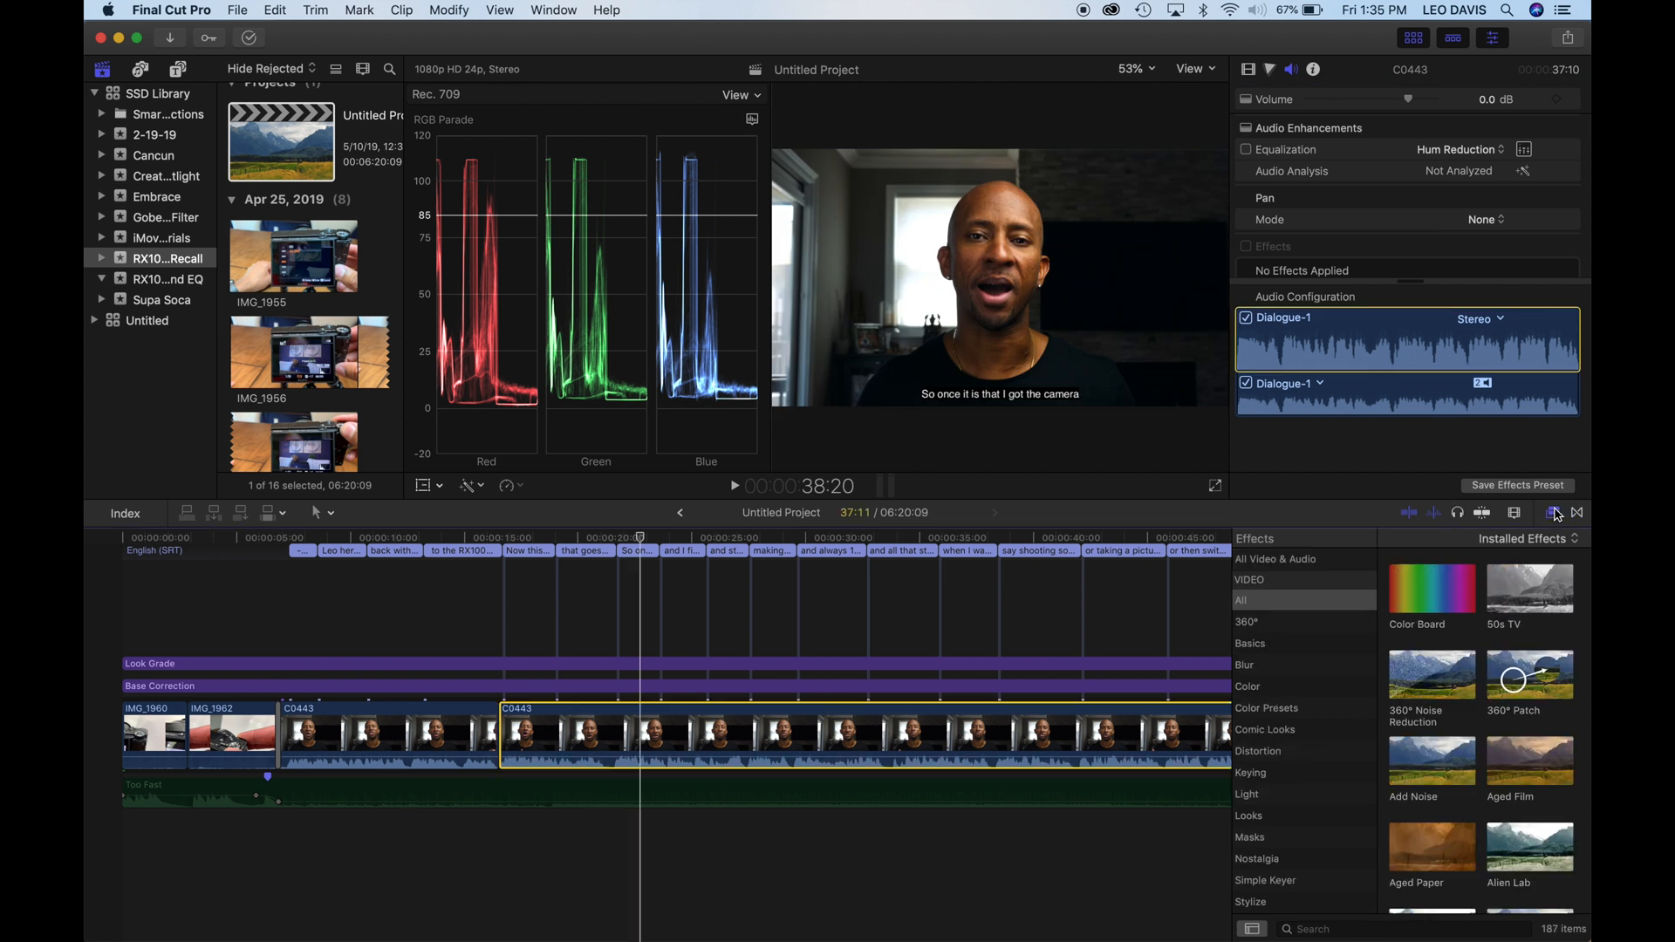
left_click(1314, 930)
type("eq")
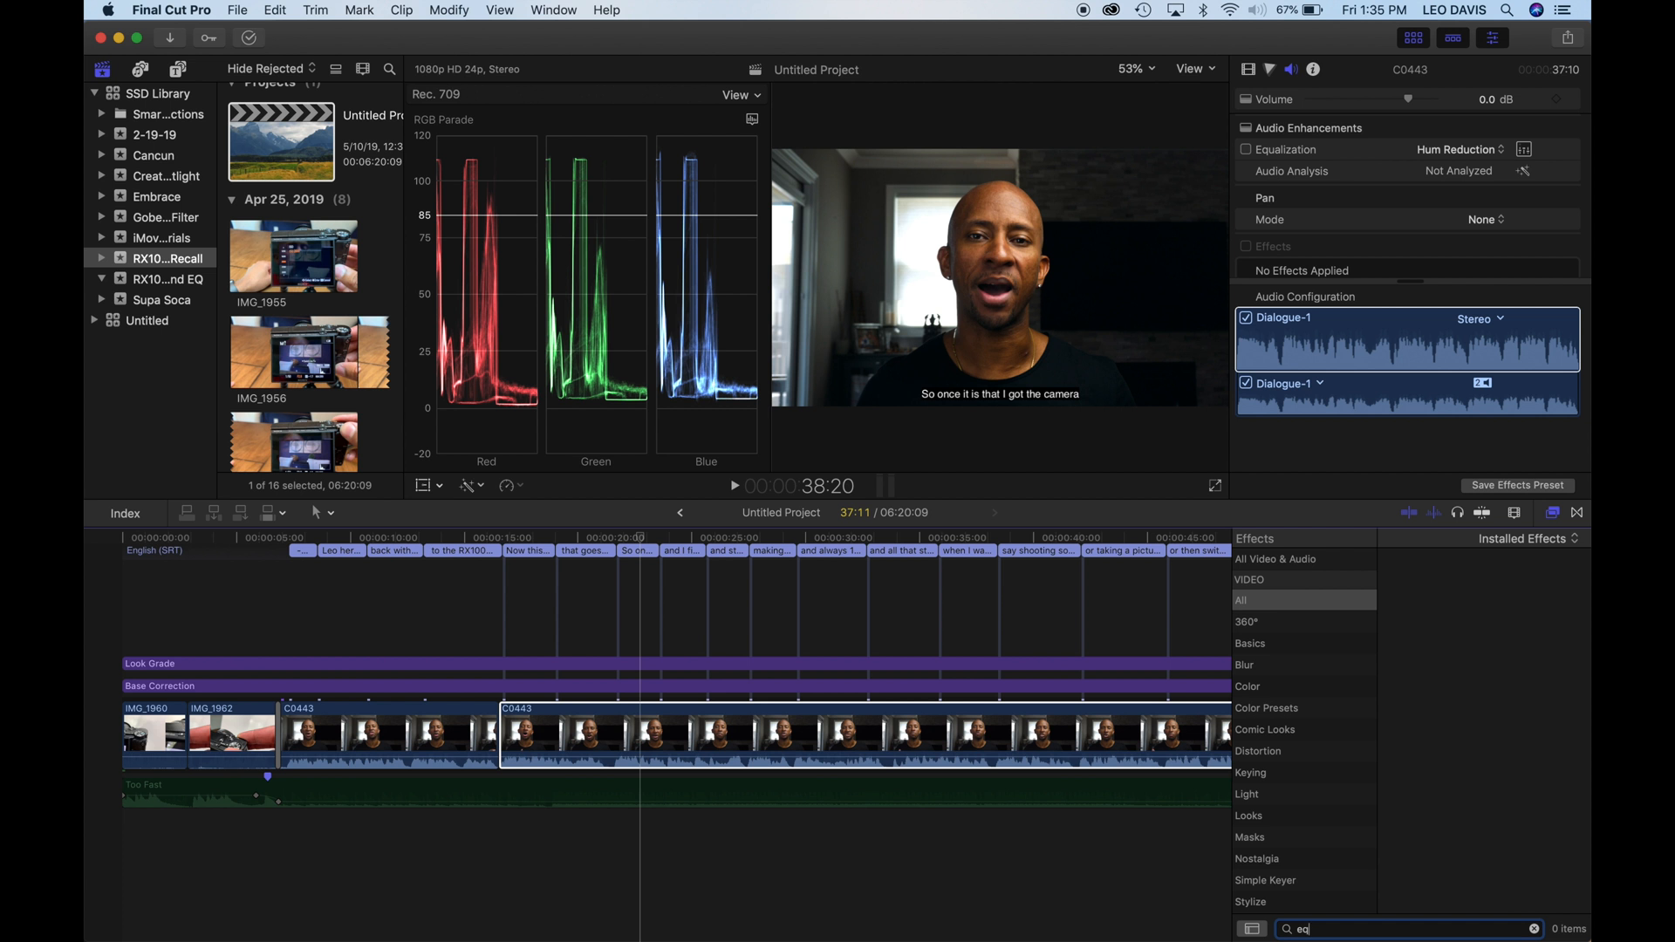
left_click(1274, 559)
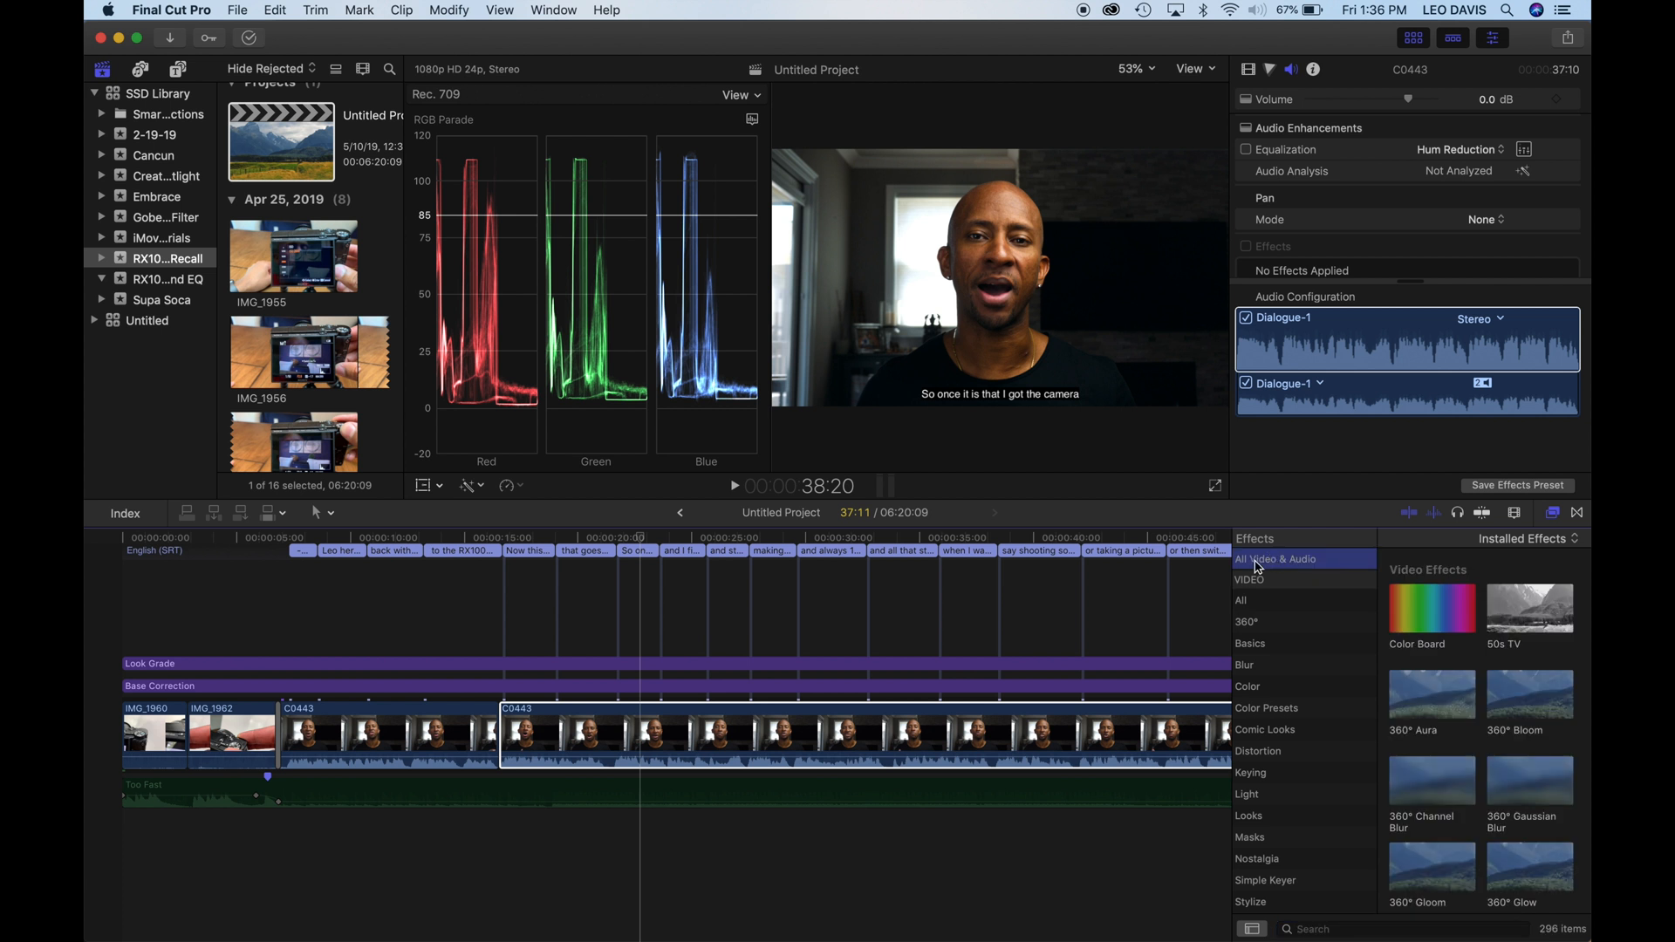
left_click(1224, 584)
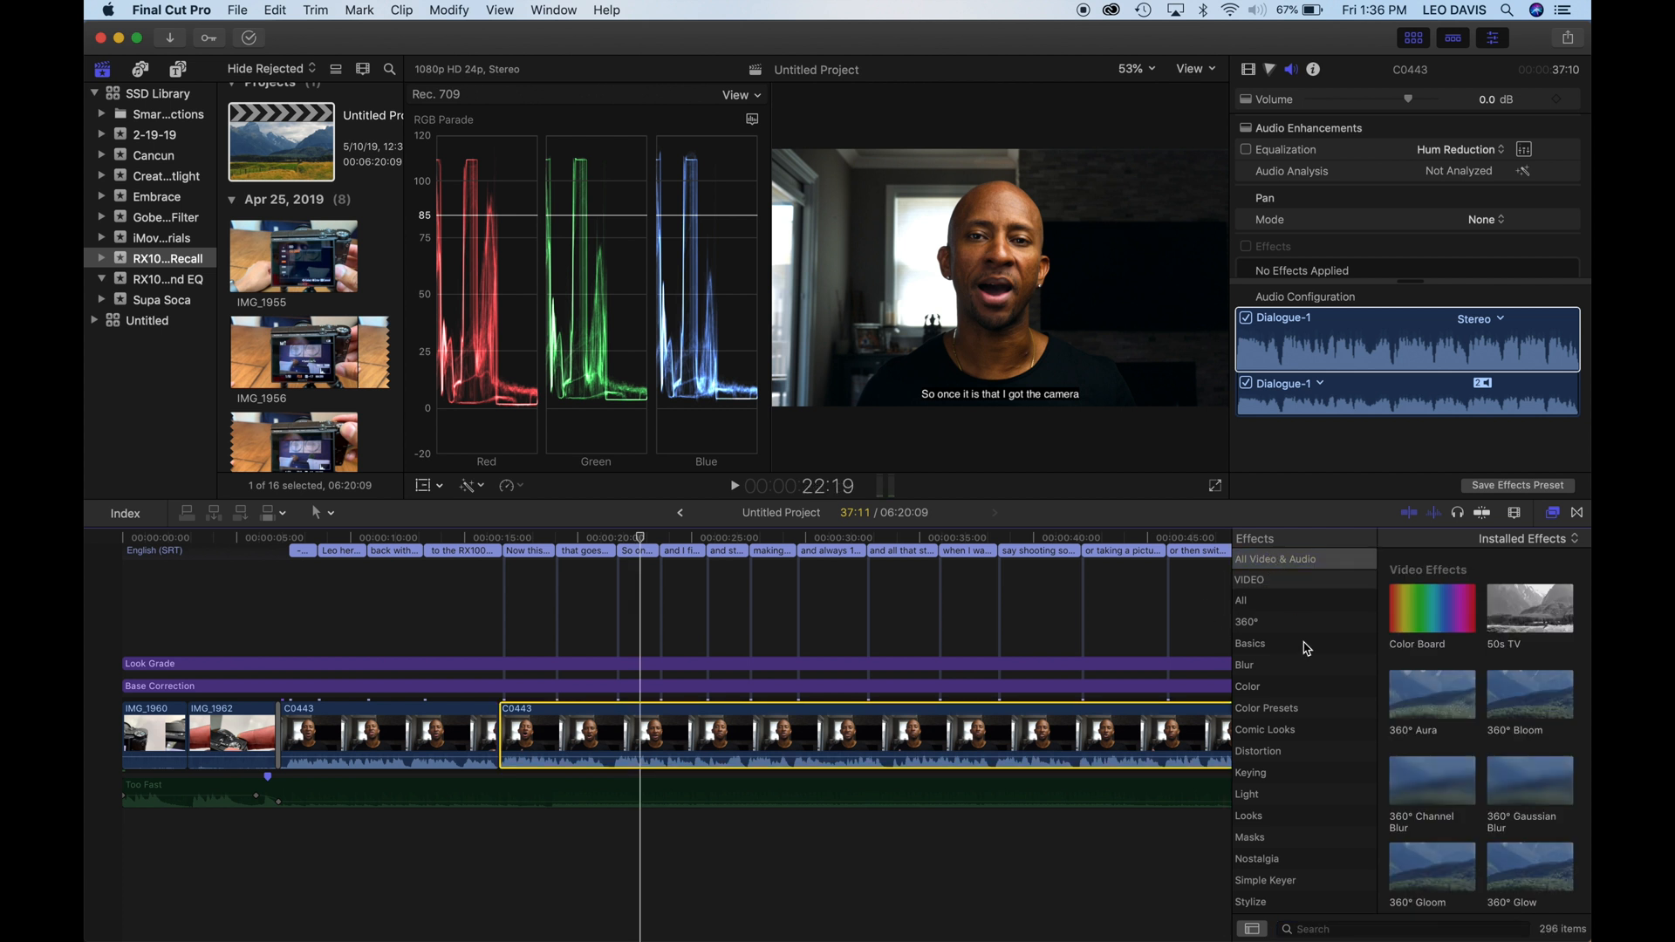
left_click(1309, 928)
type("eq")
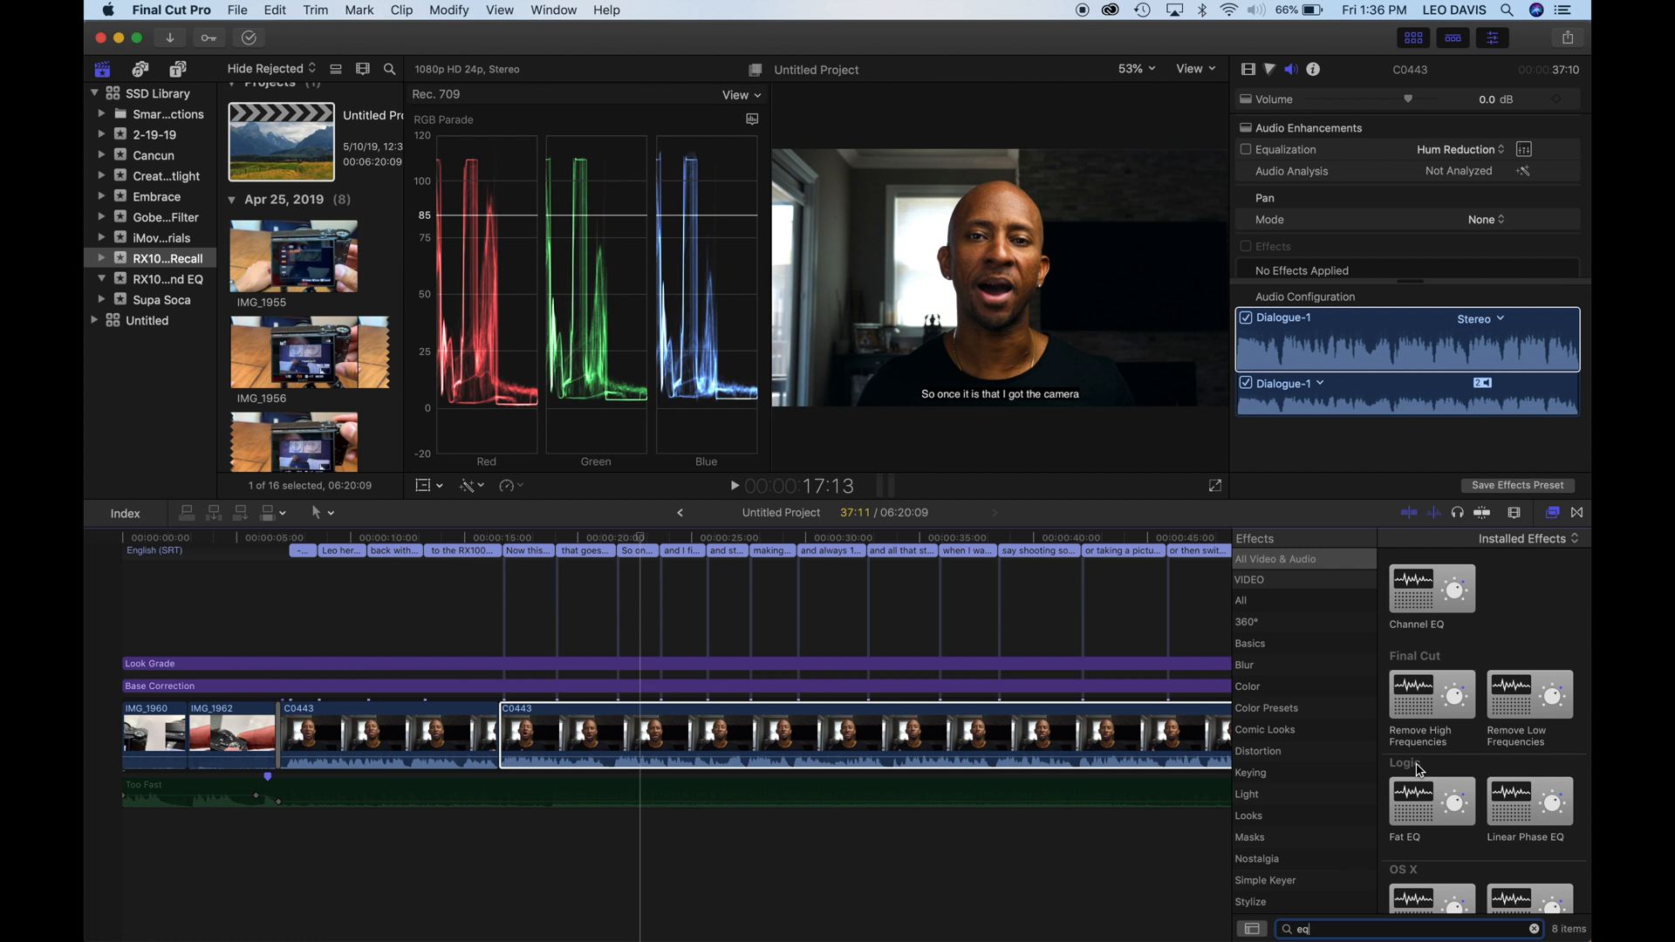
left_click(1419, 798)
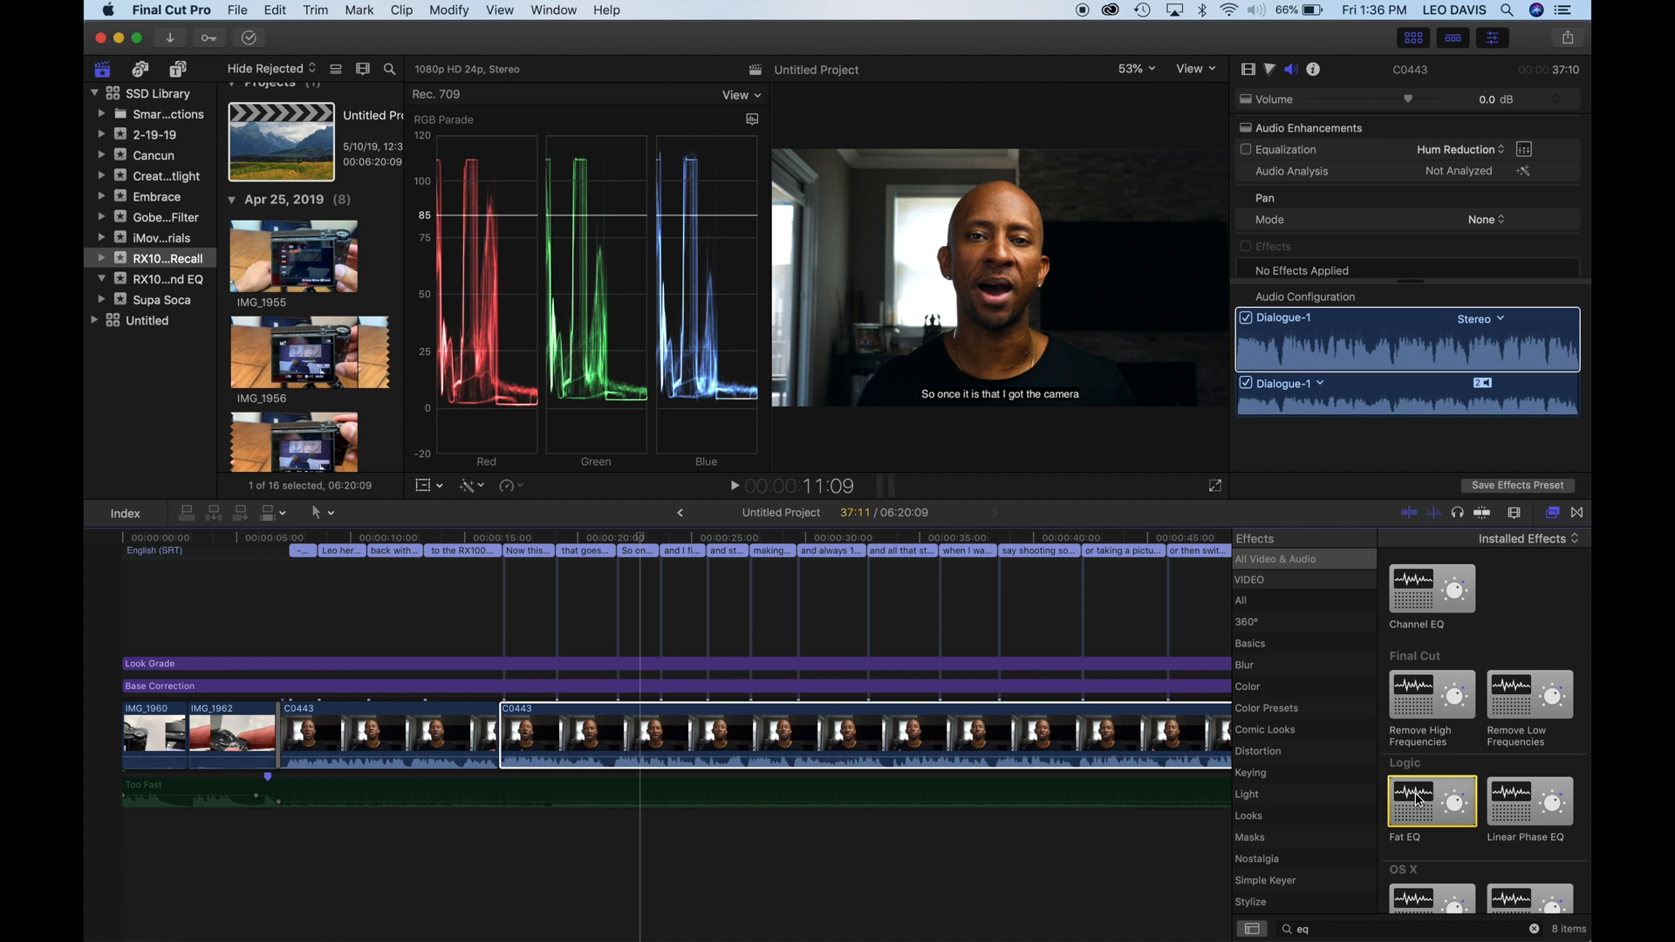
left_click_drag(1419, 798, 930, 723)
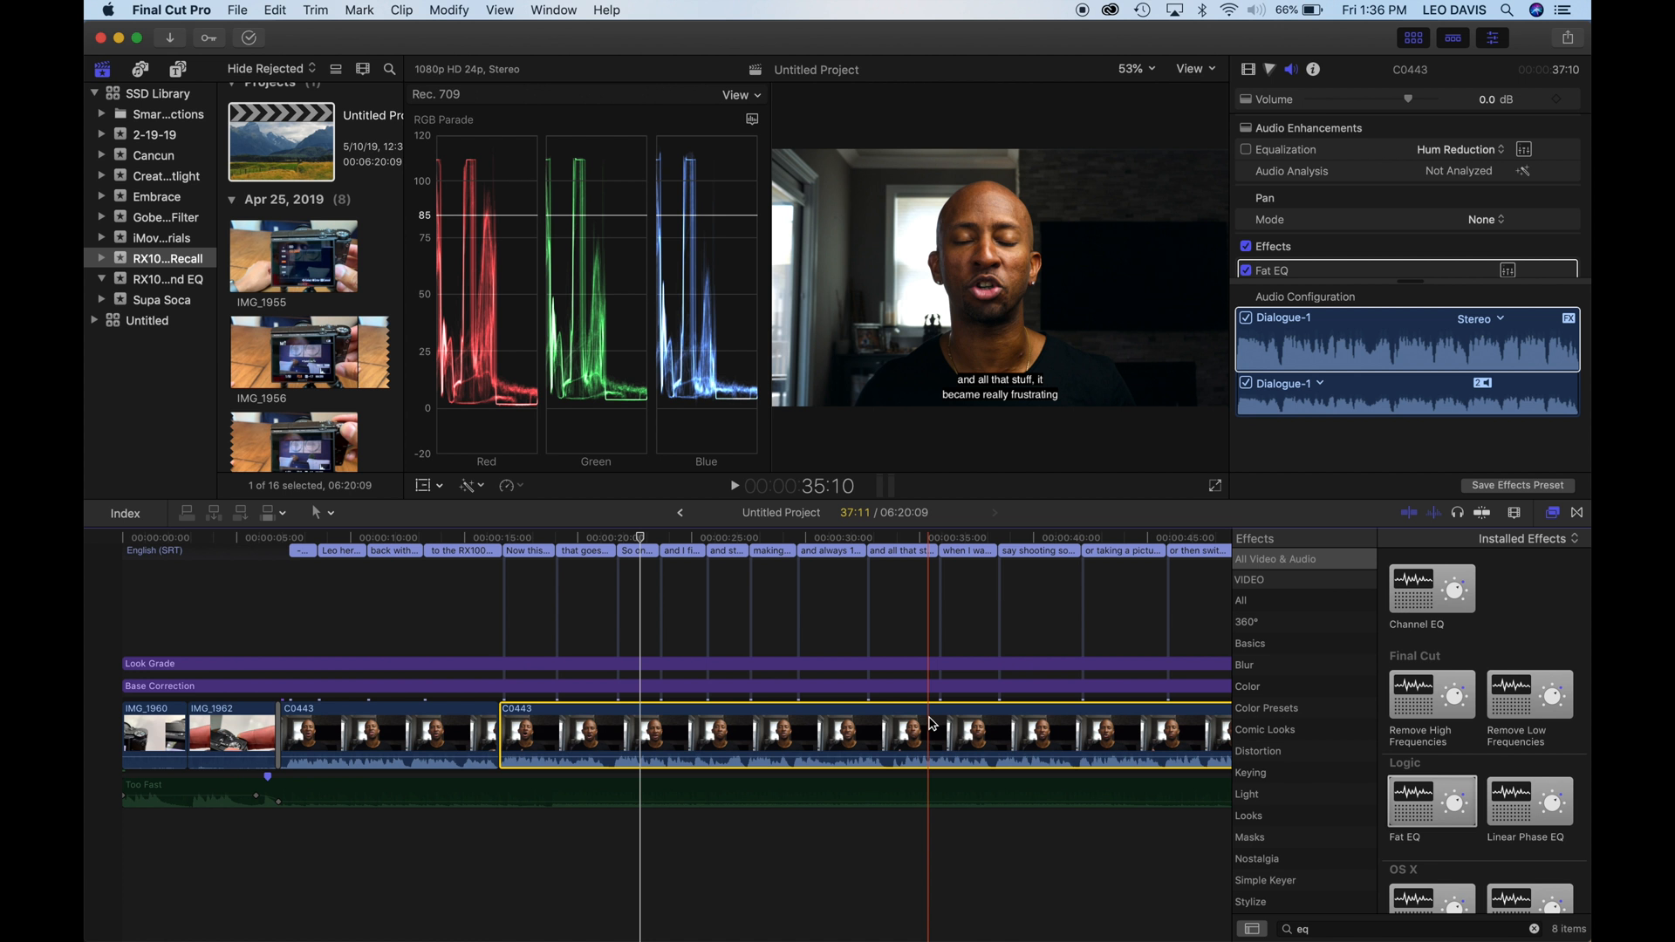
- Open the Fat EQ editor and set band 1 to a low cut at 76 Hz with a Q of 10
scroll(1431, 212, "down", 3)
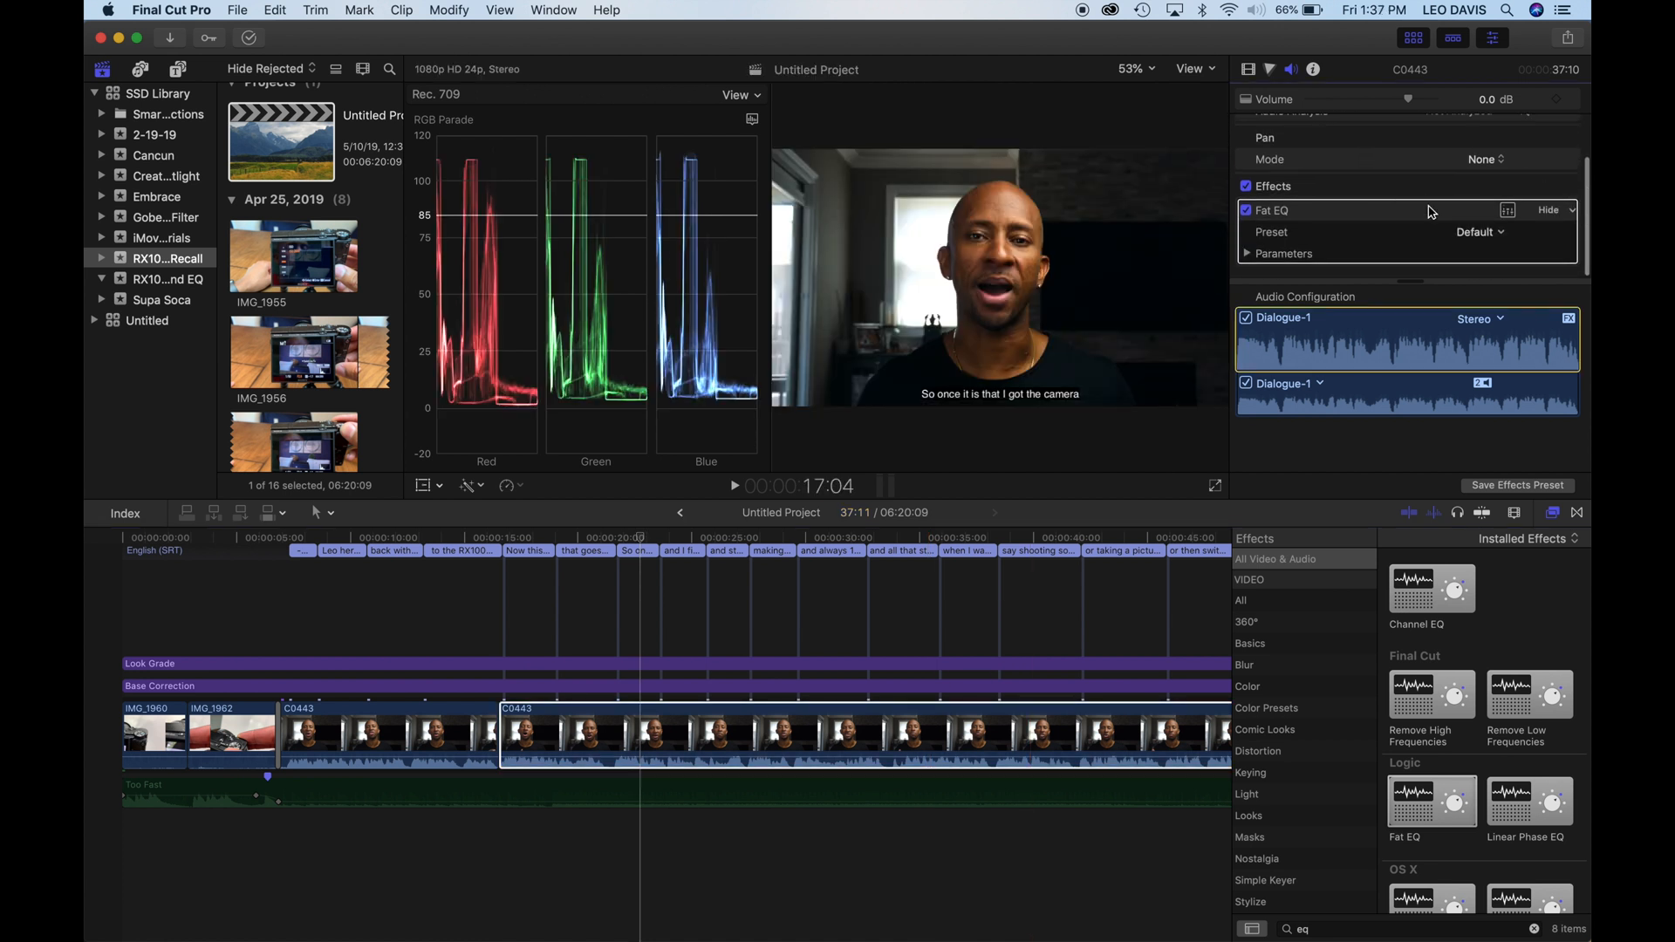
left_click(1509, 213)
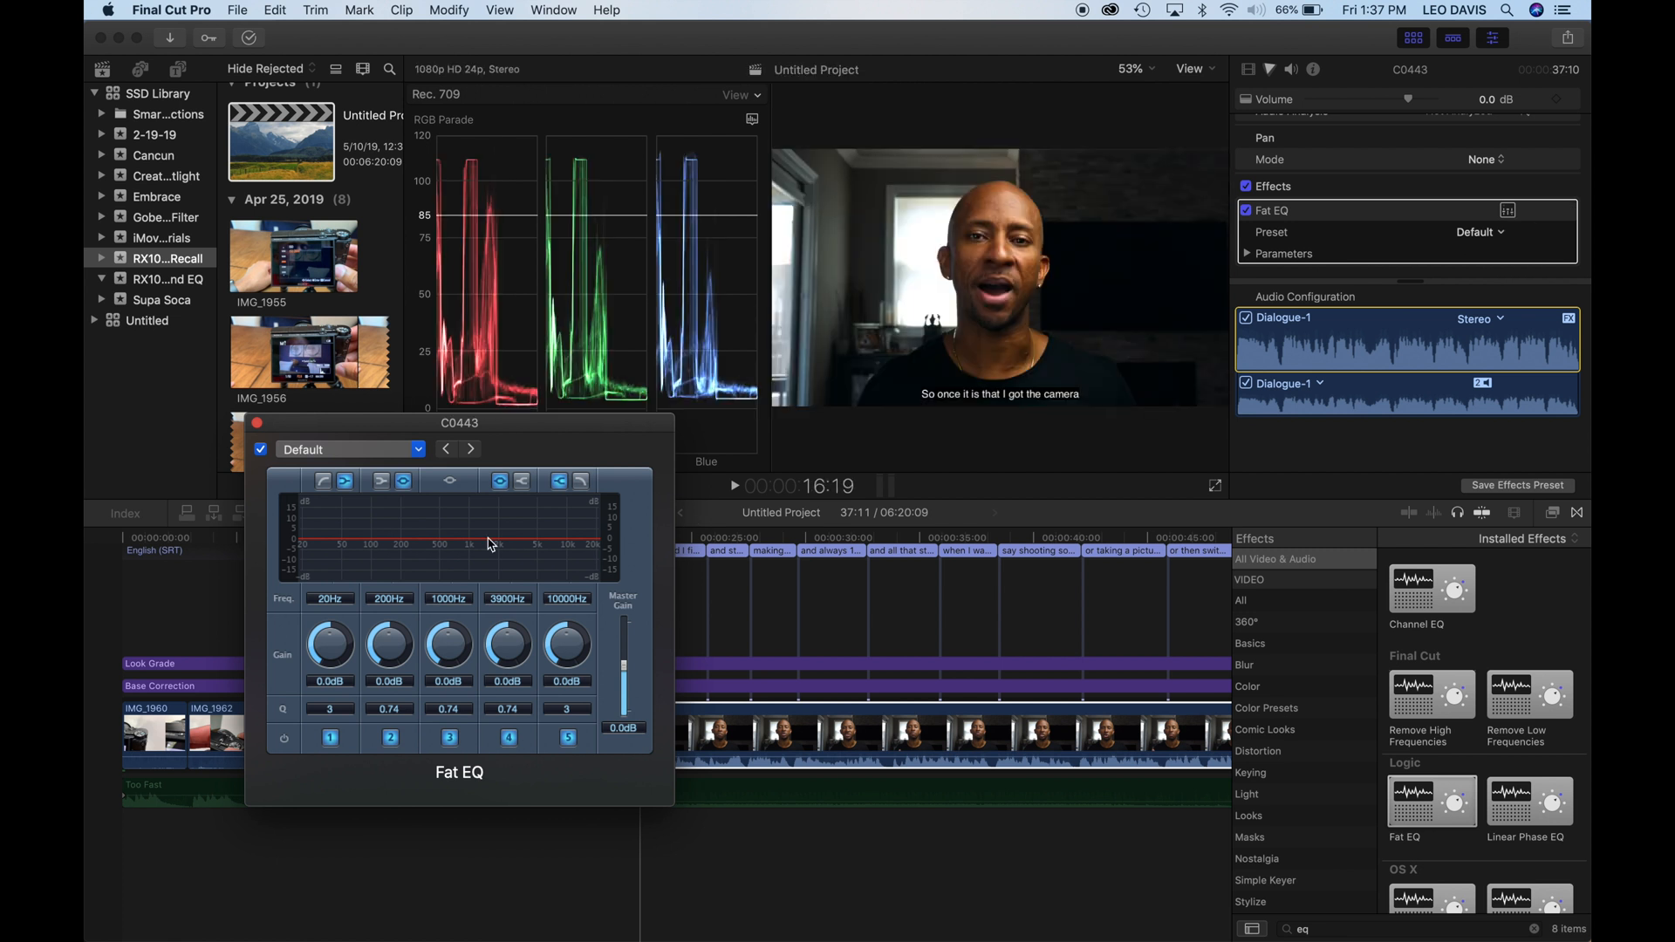
left_click(323, 481)
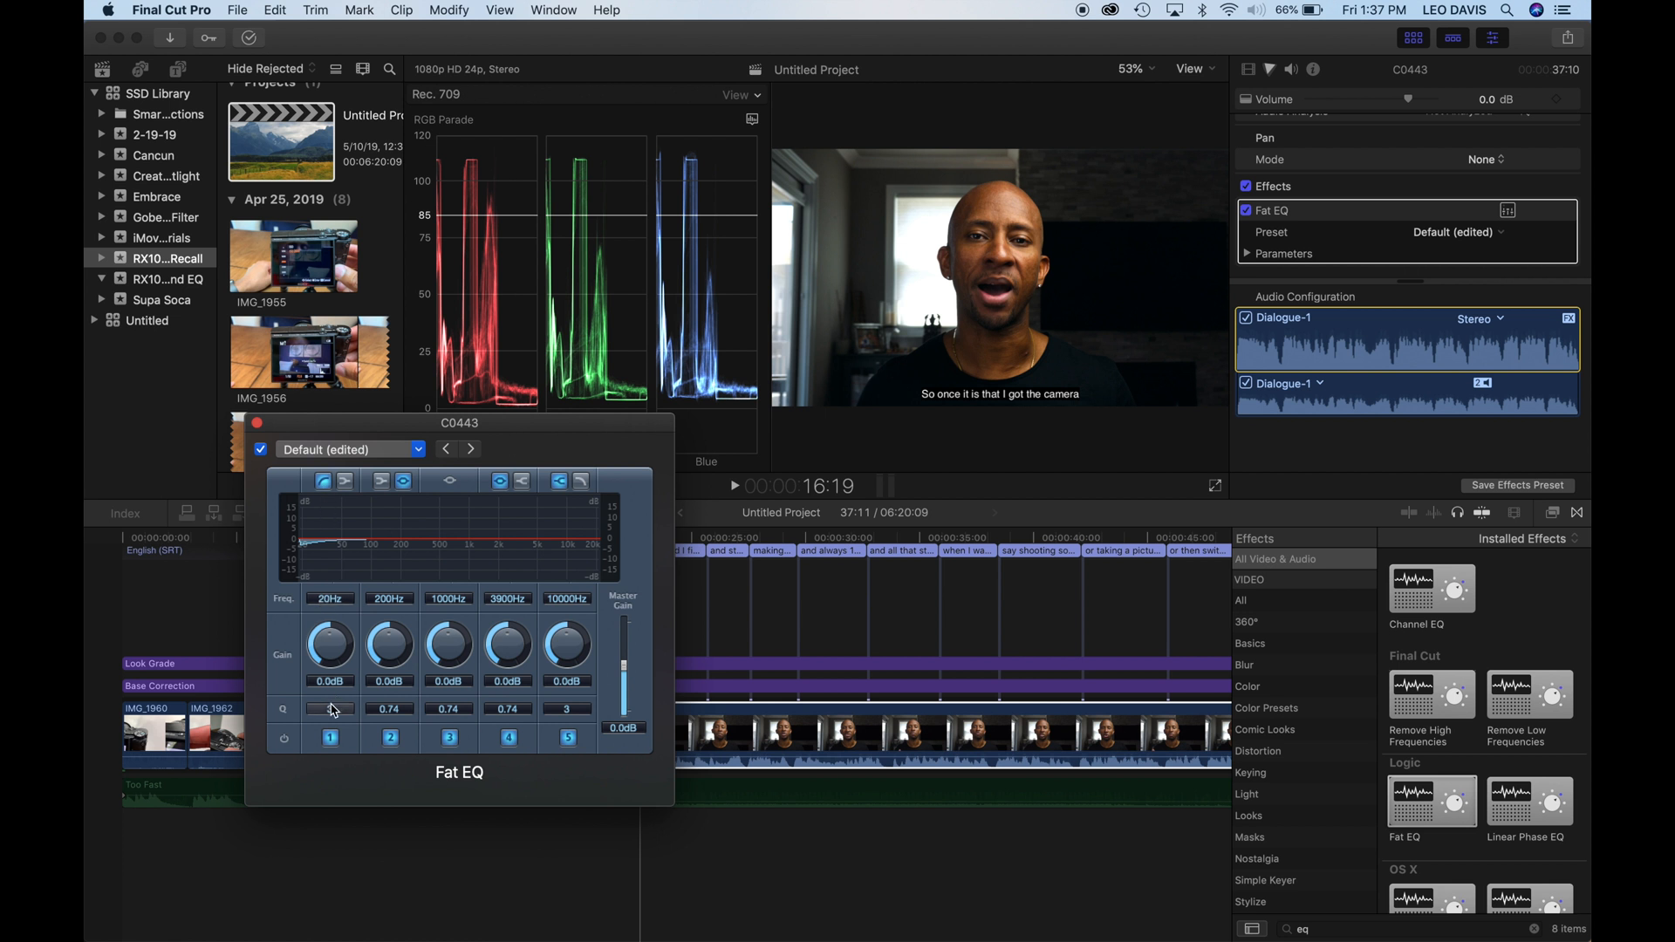
left_click_drag(330, 706, 381, 544)
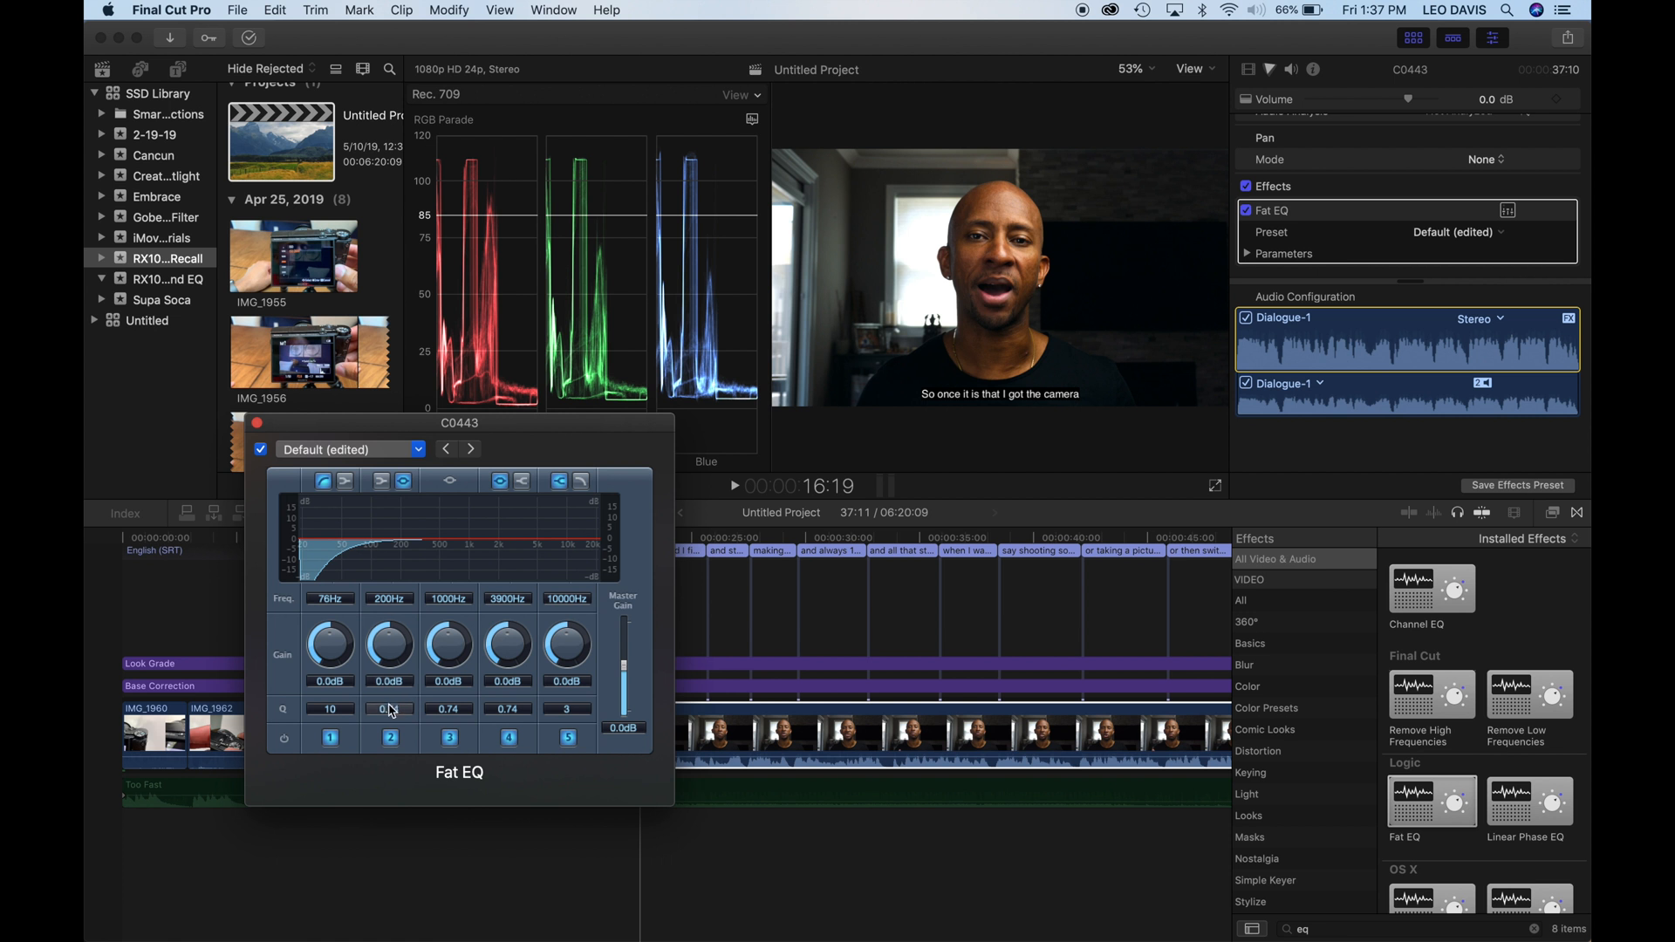
- Sweep a narrow boost on Fat EQ band 2 during playback, settling on 170 Hz with +12.0 dB gain and a Q of 4.00
left_click_drag(392, 711, 390, 599)
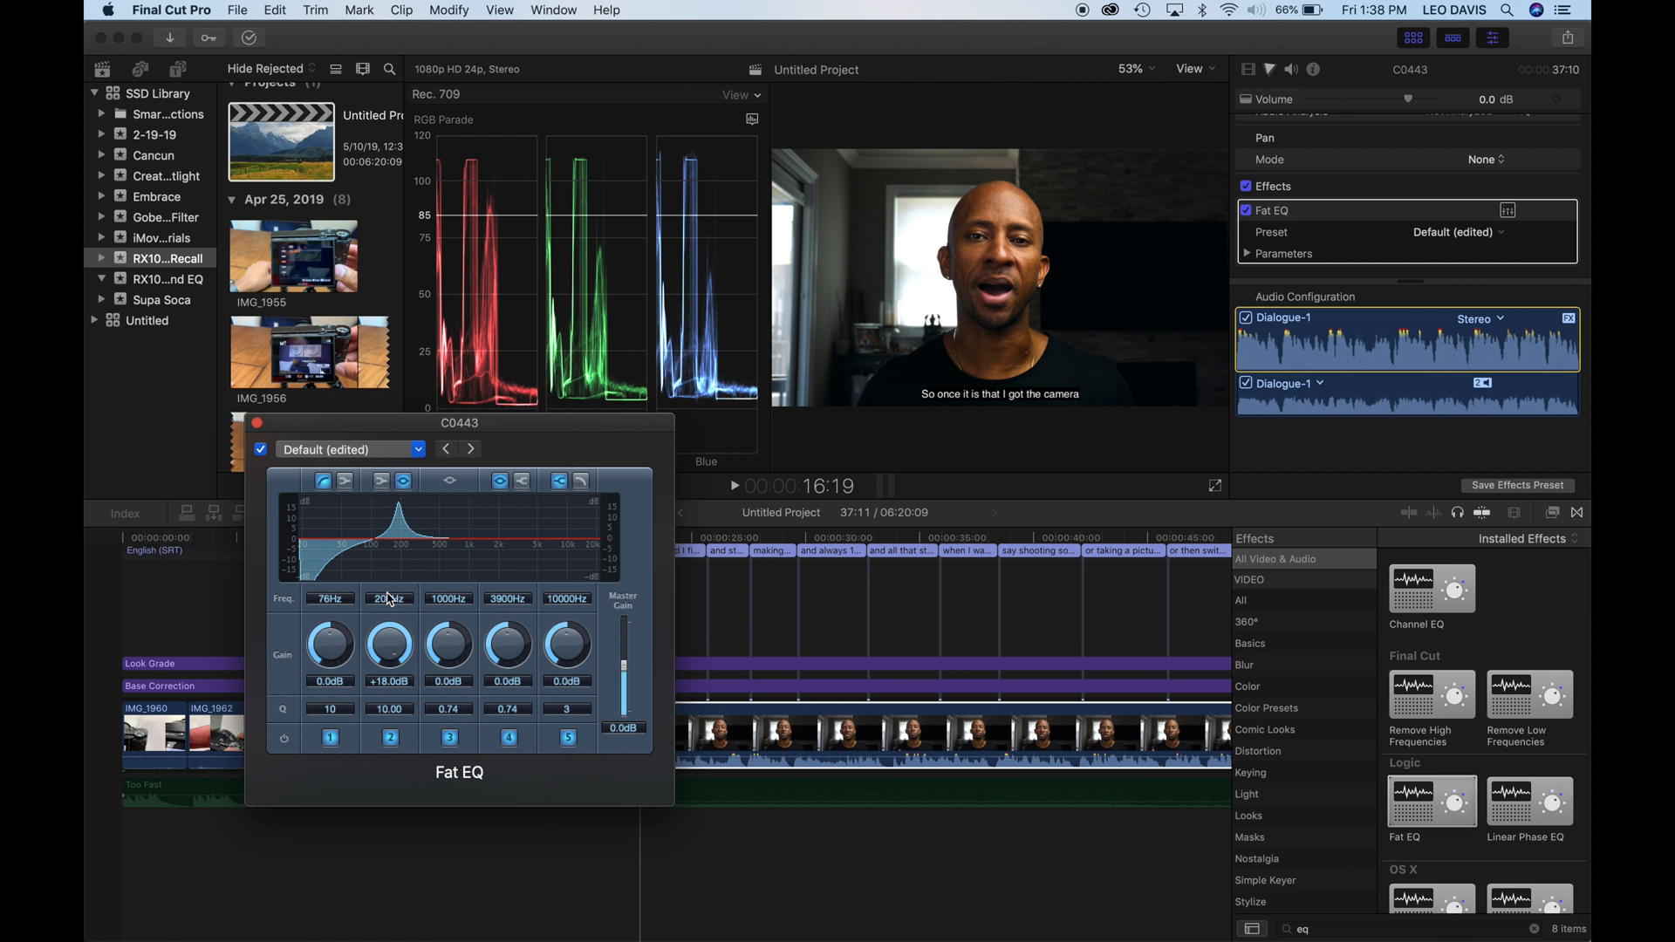
key("space")
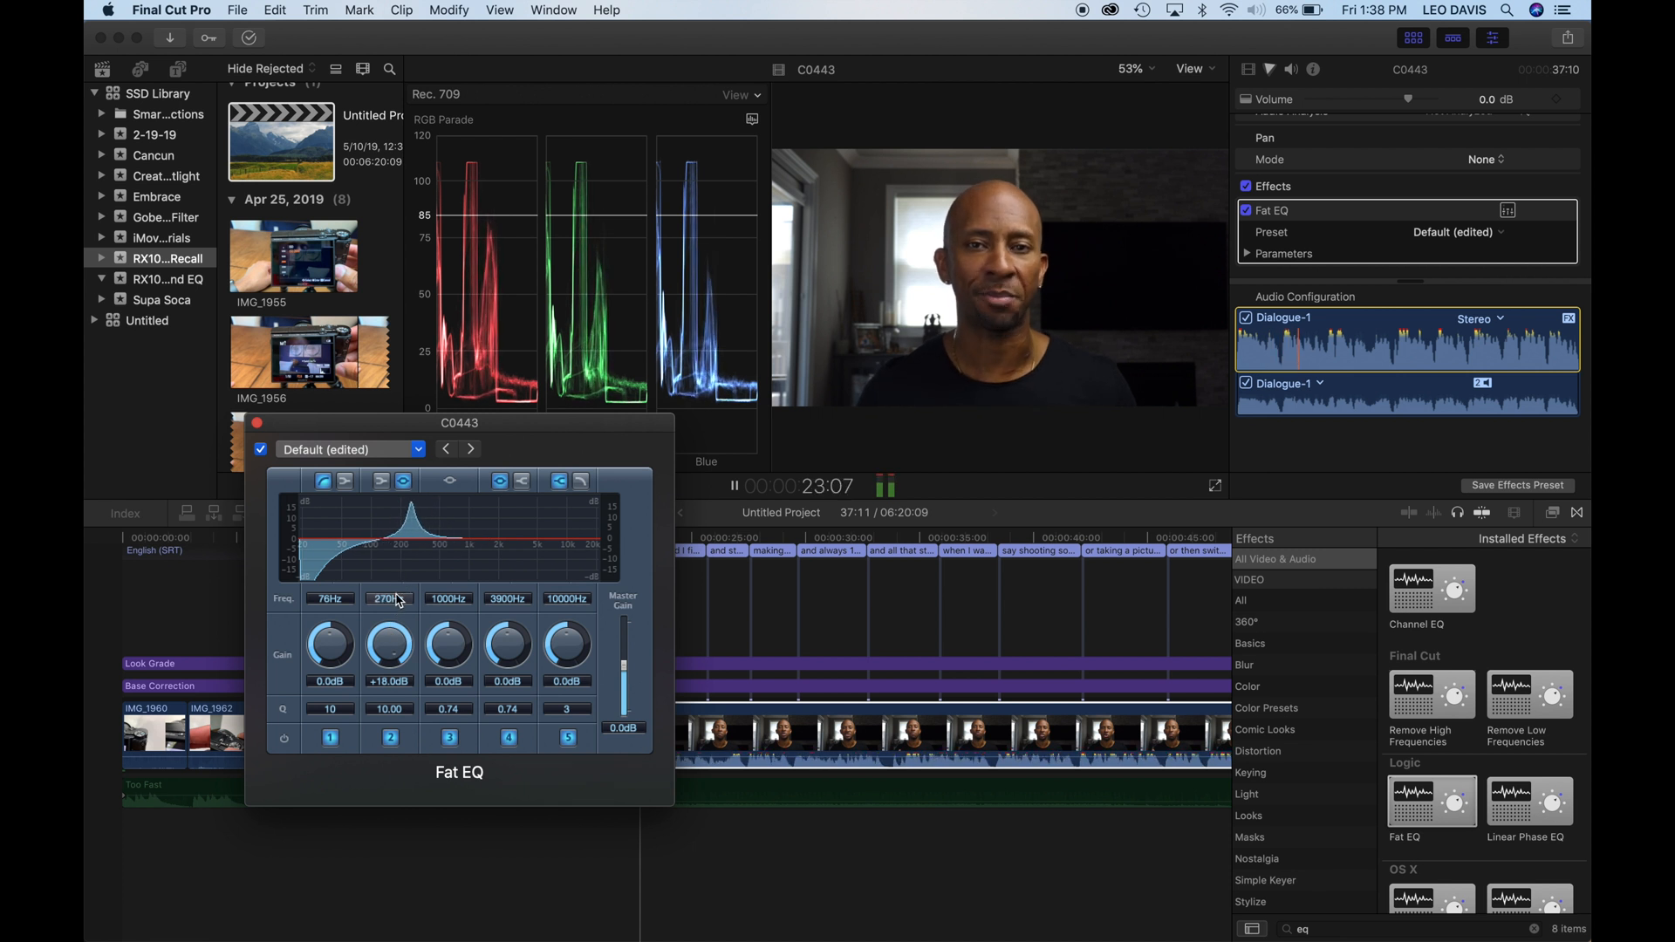
left_click_drag(398, 610, 394, 611)
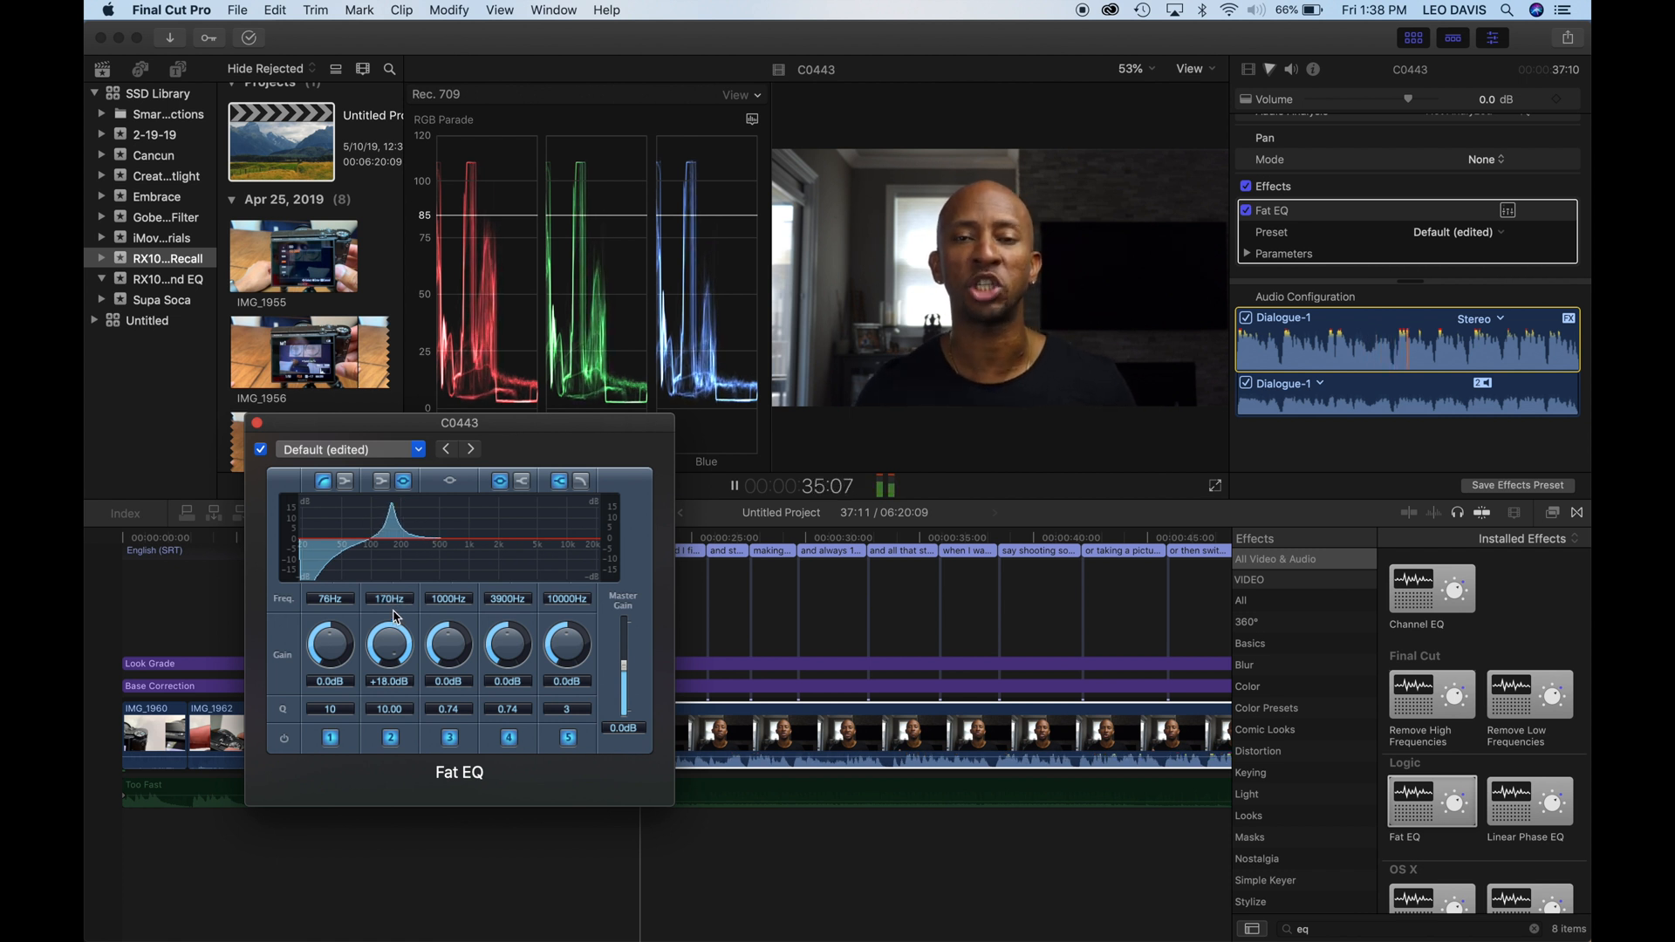
key("space")
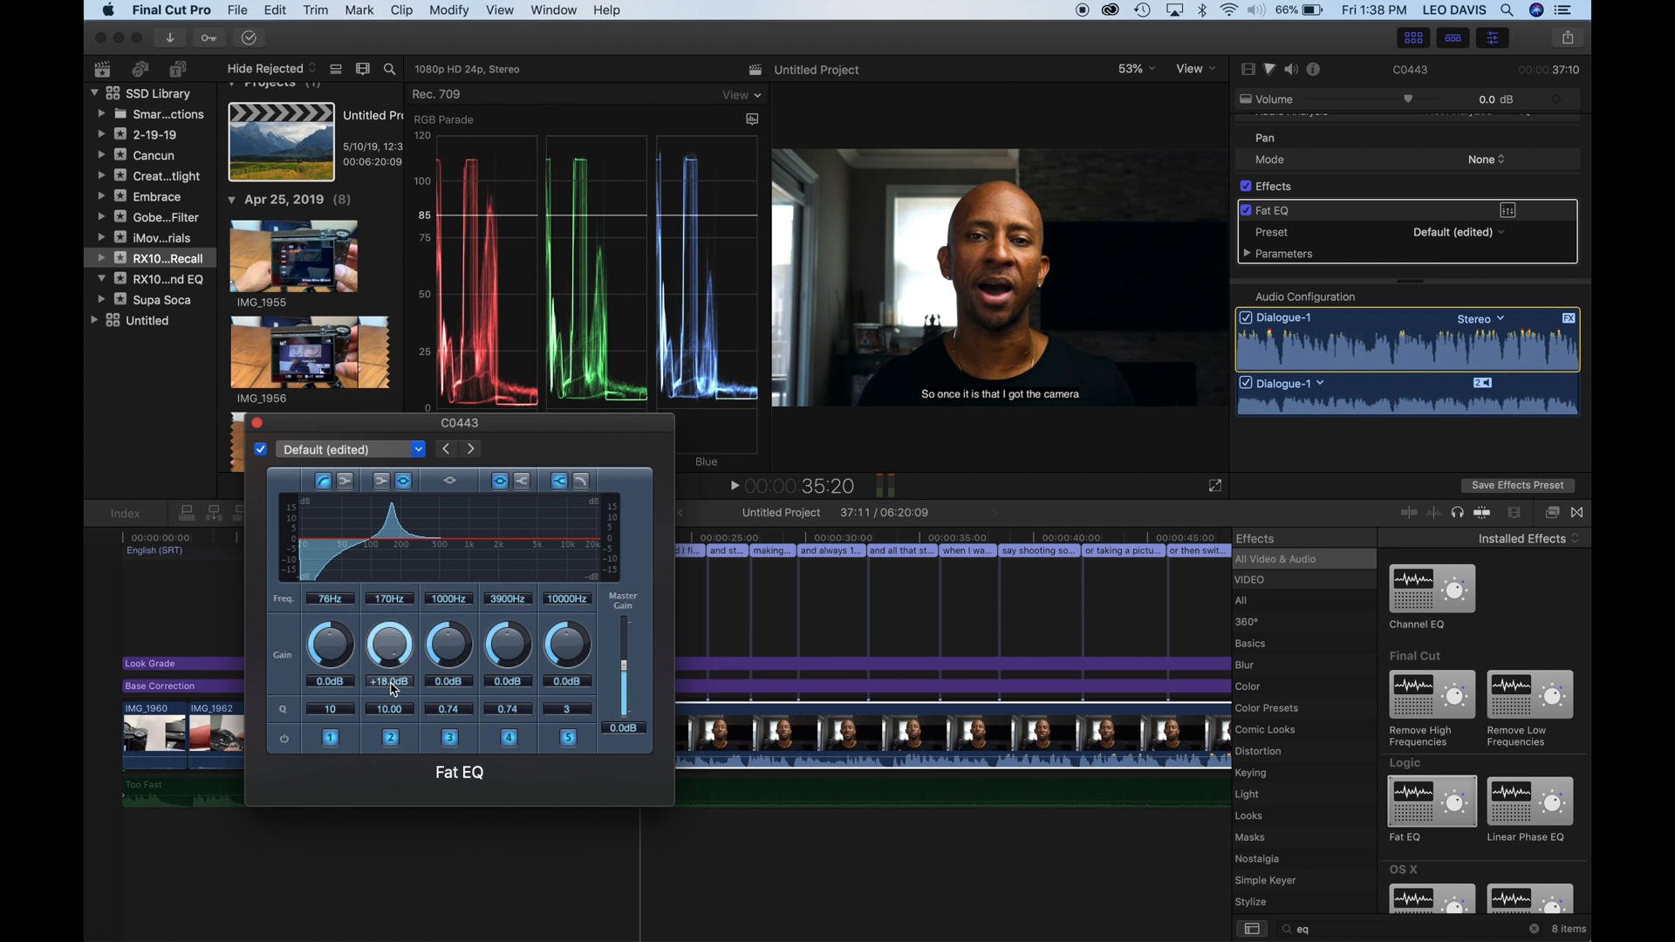
left_click_drag(391, 681, 397, 715)
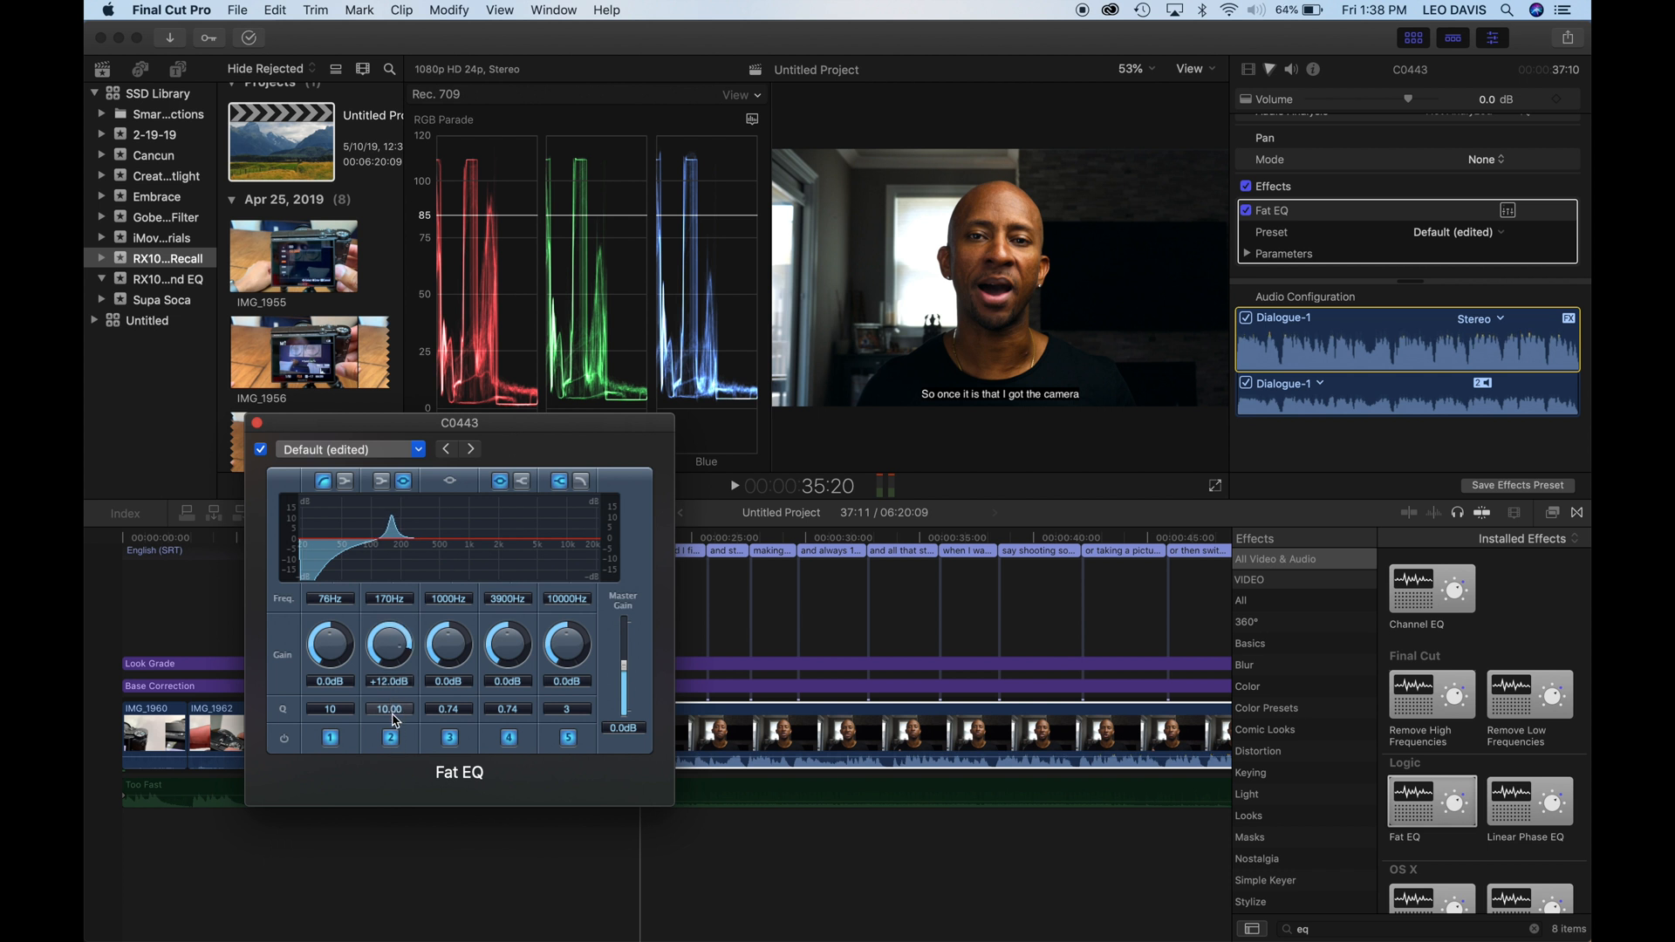
left_click_drag(393, 719, 393, 734)
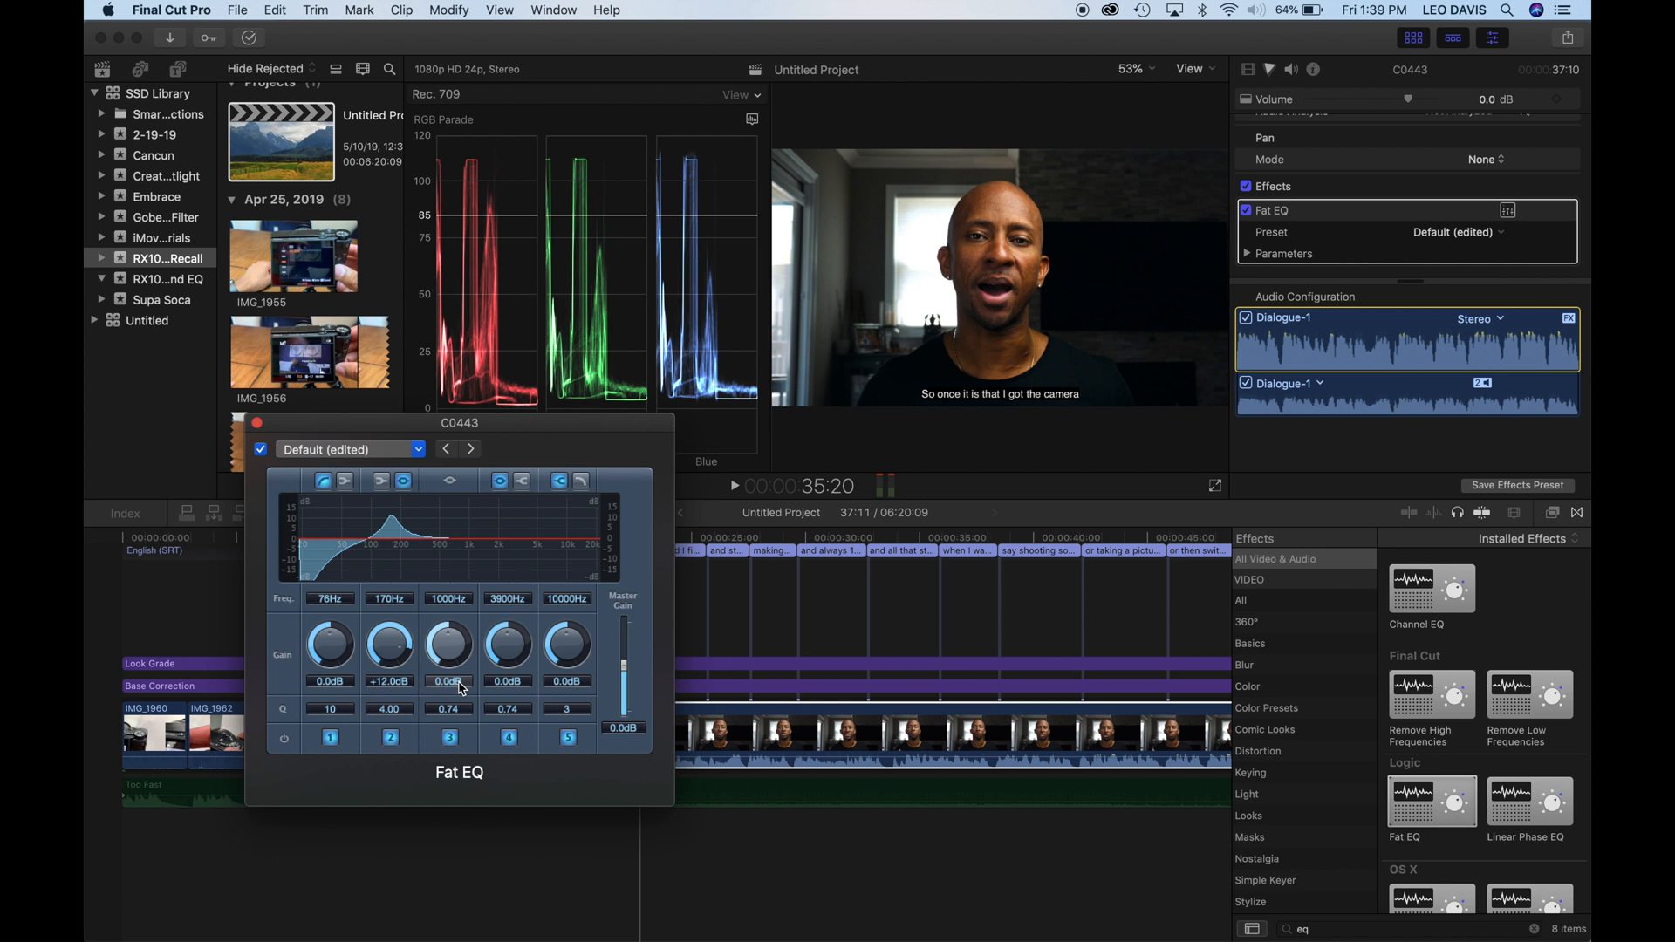
- Sweep a narrow boost on band 3 during playback to 580 Hz, and cut it by 18 dB with a Q of 3.40
left_click_drag(454, 708, 450, 578)
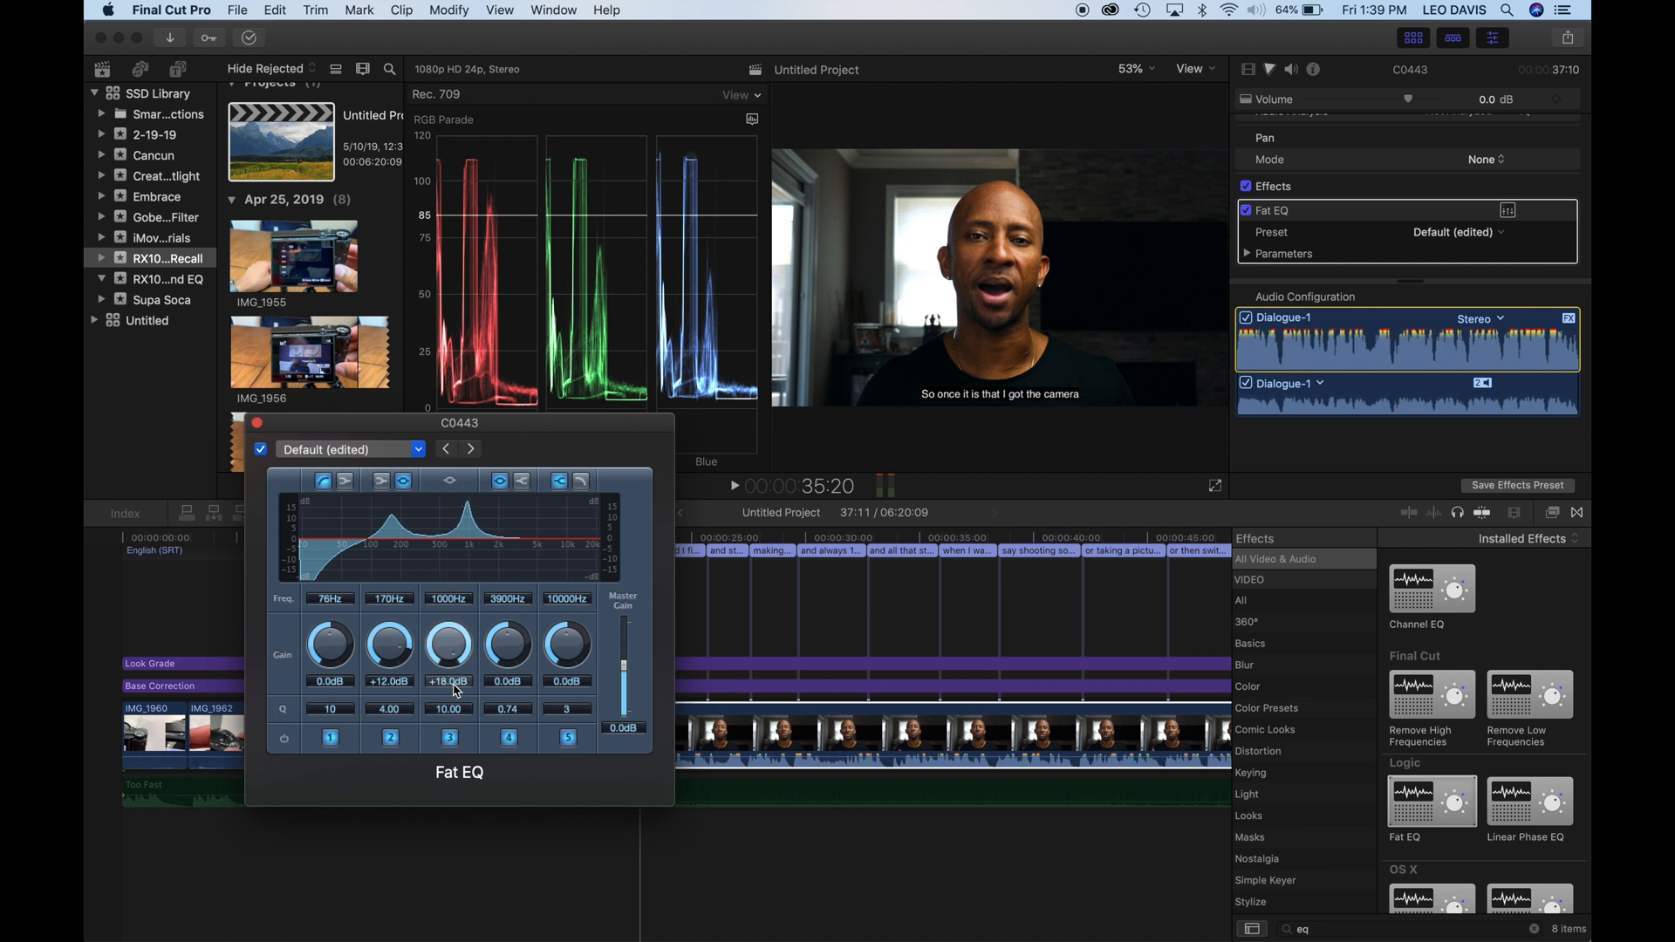
left_click(749, 540)
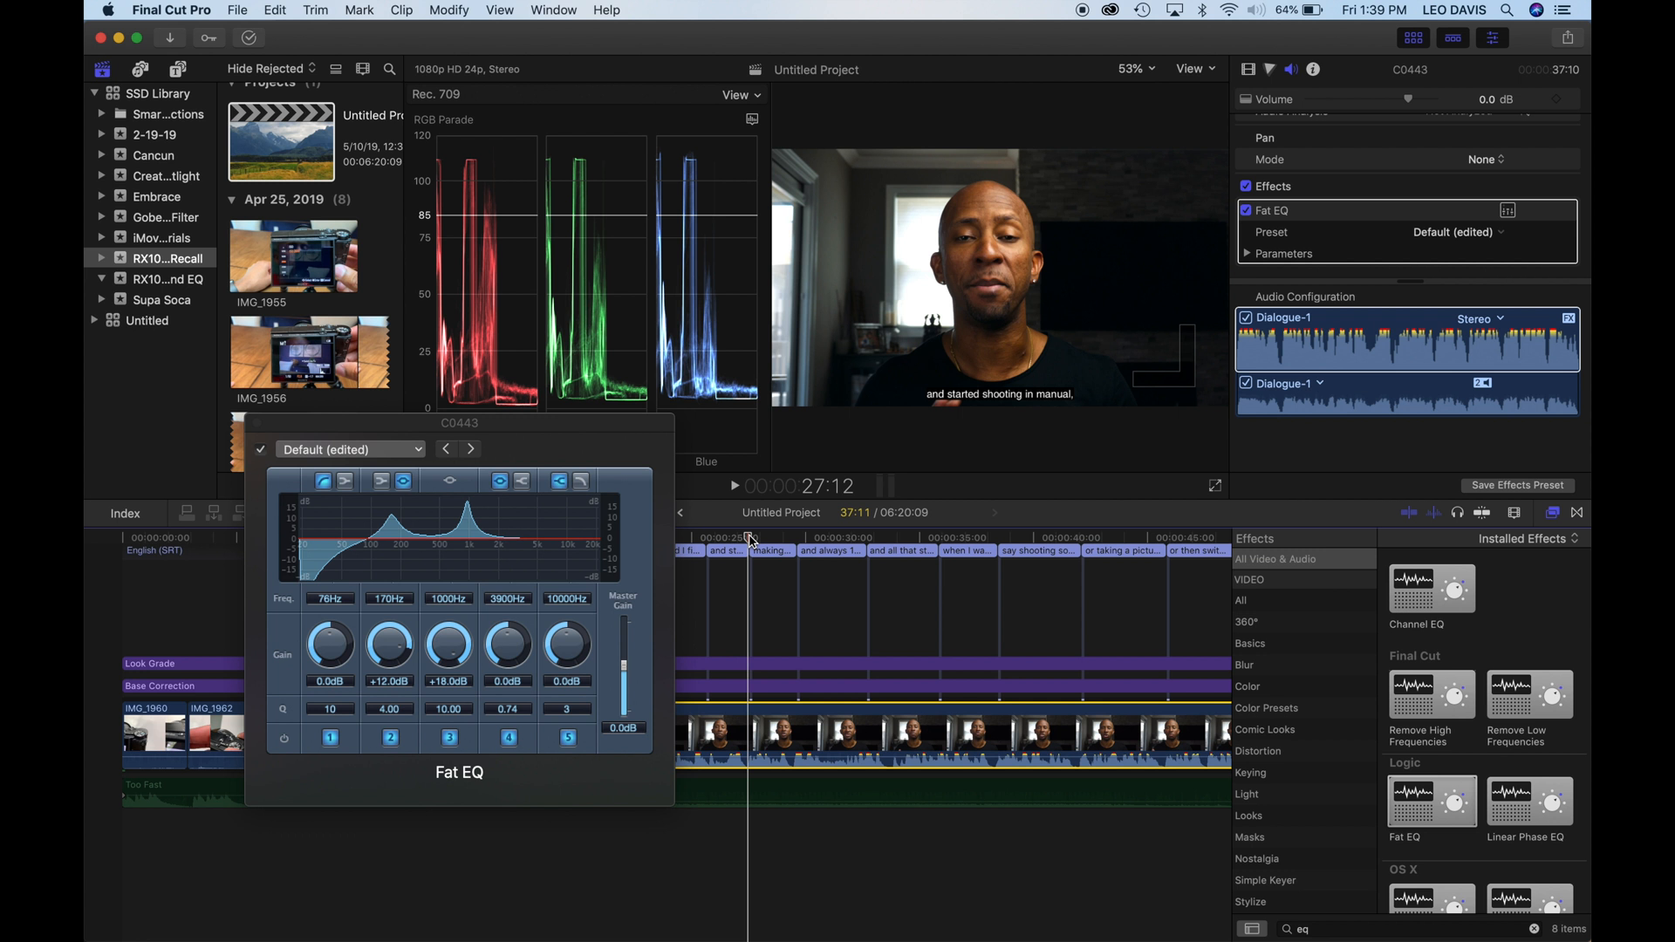
key("space")
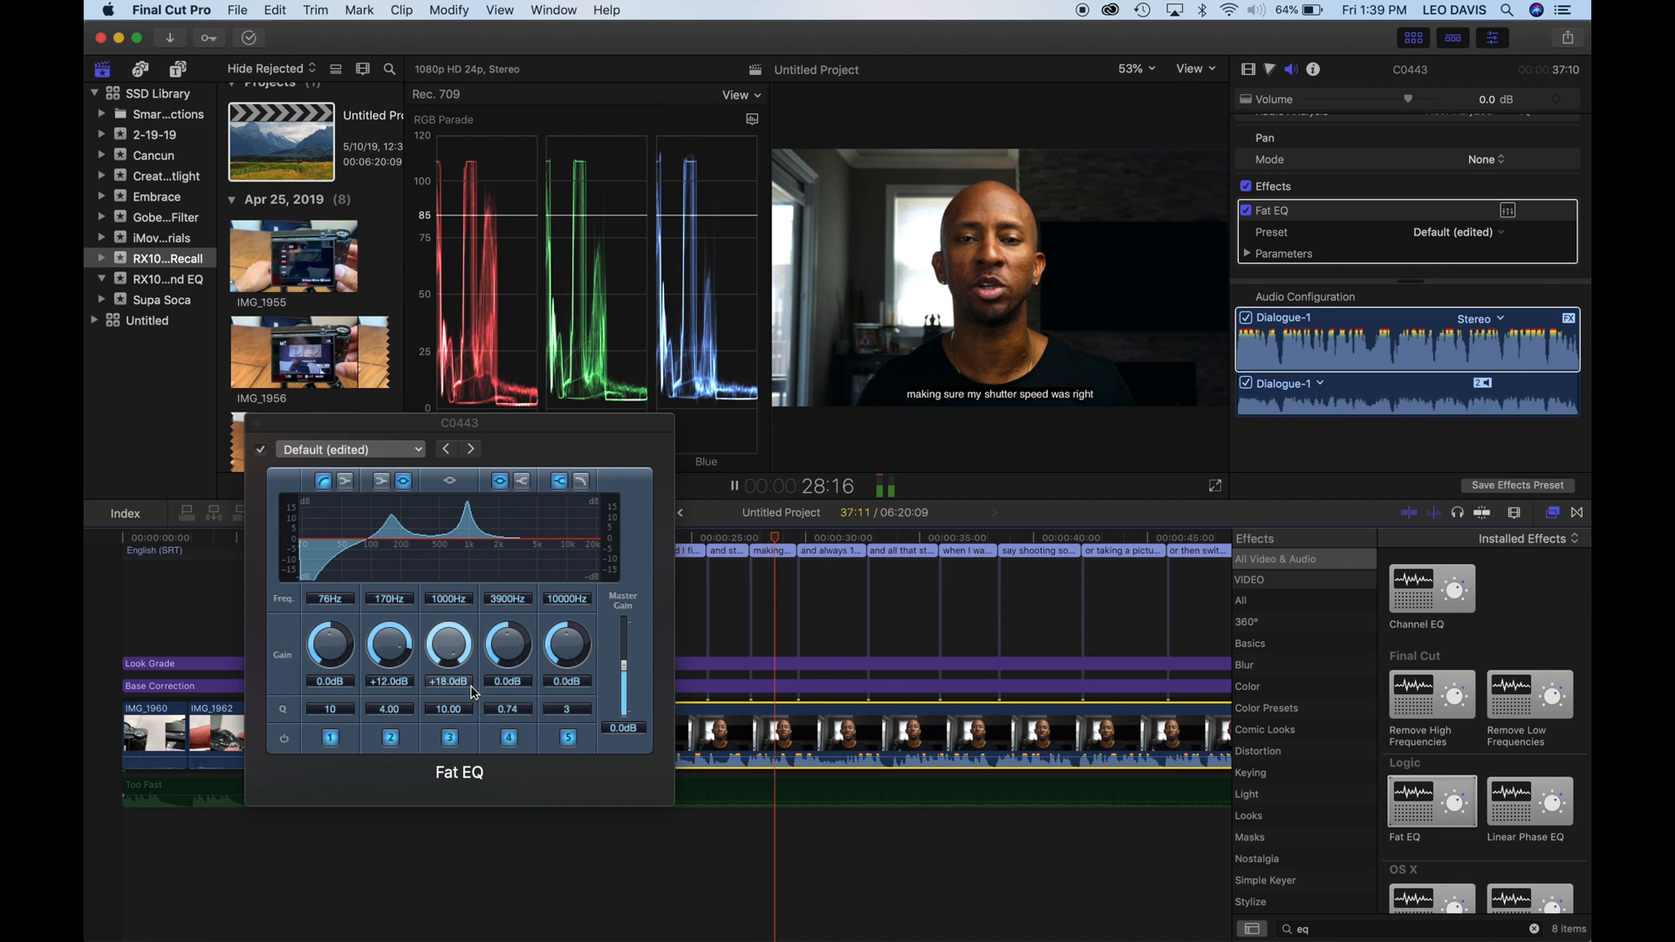
left_click_drag(458, 608, 460, 629)
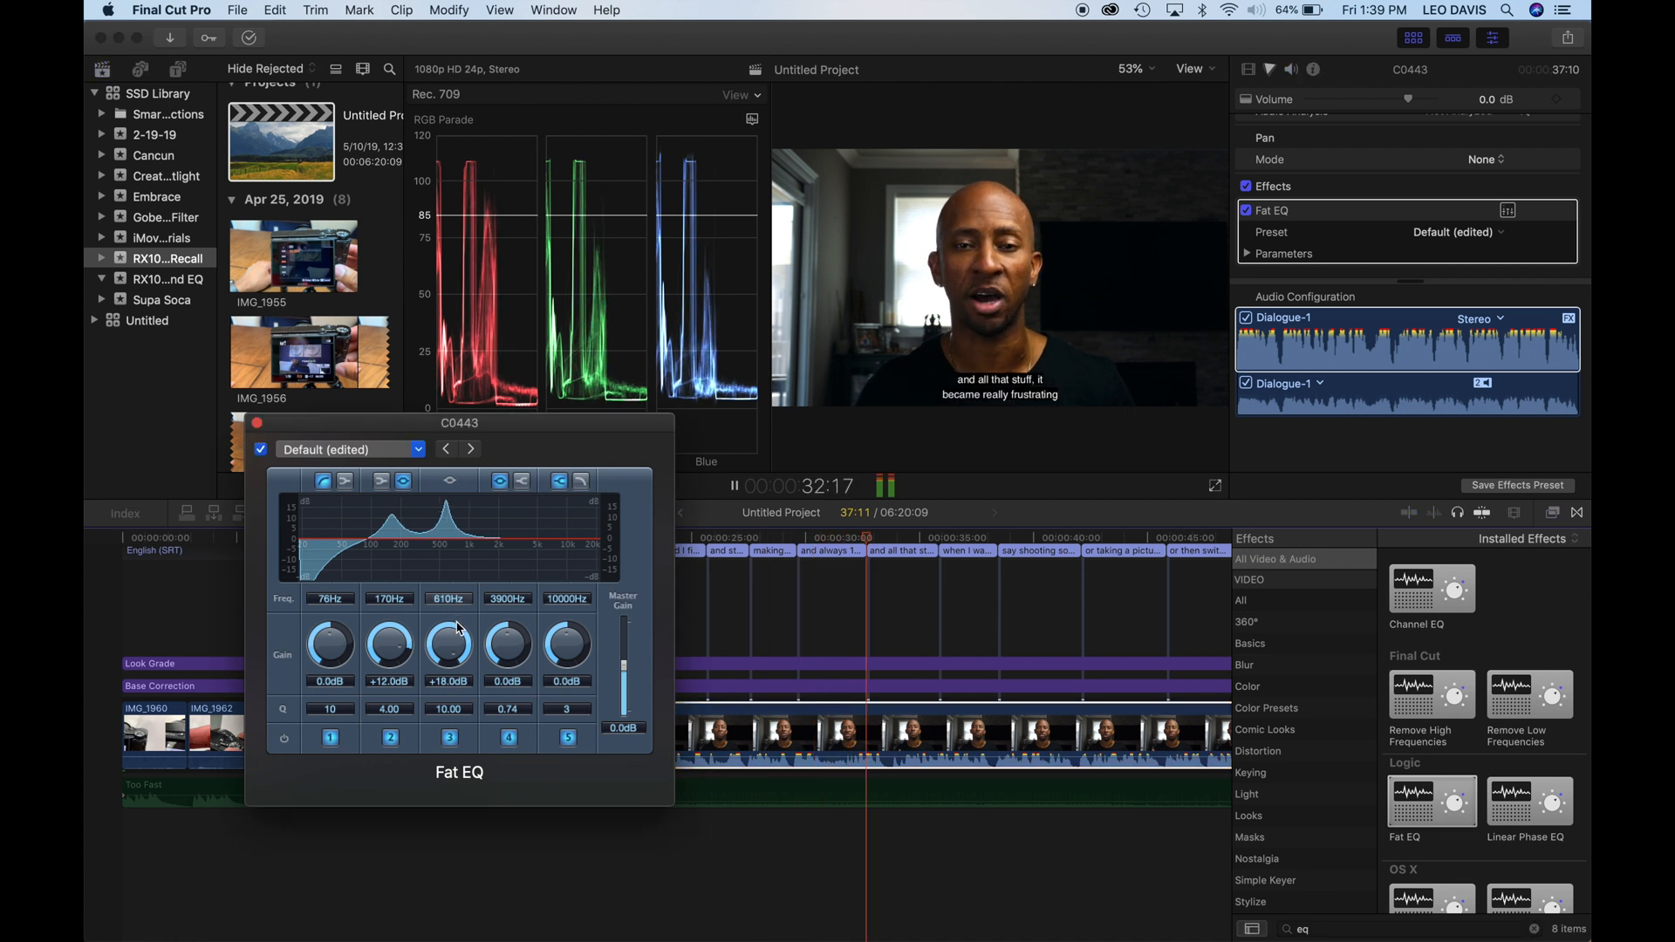
key("space")
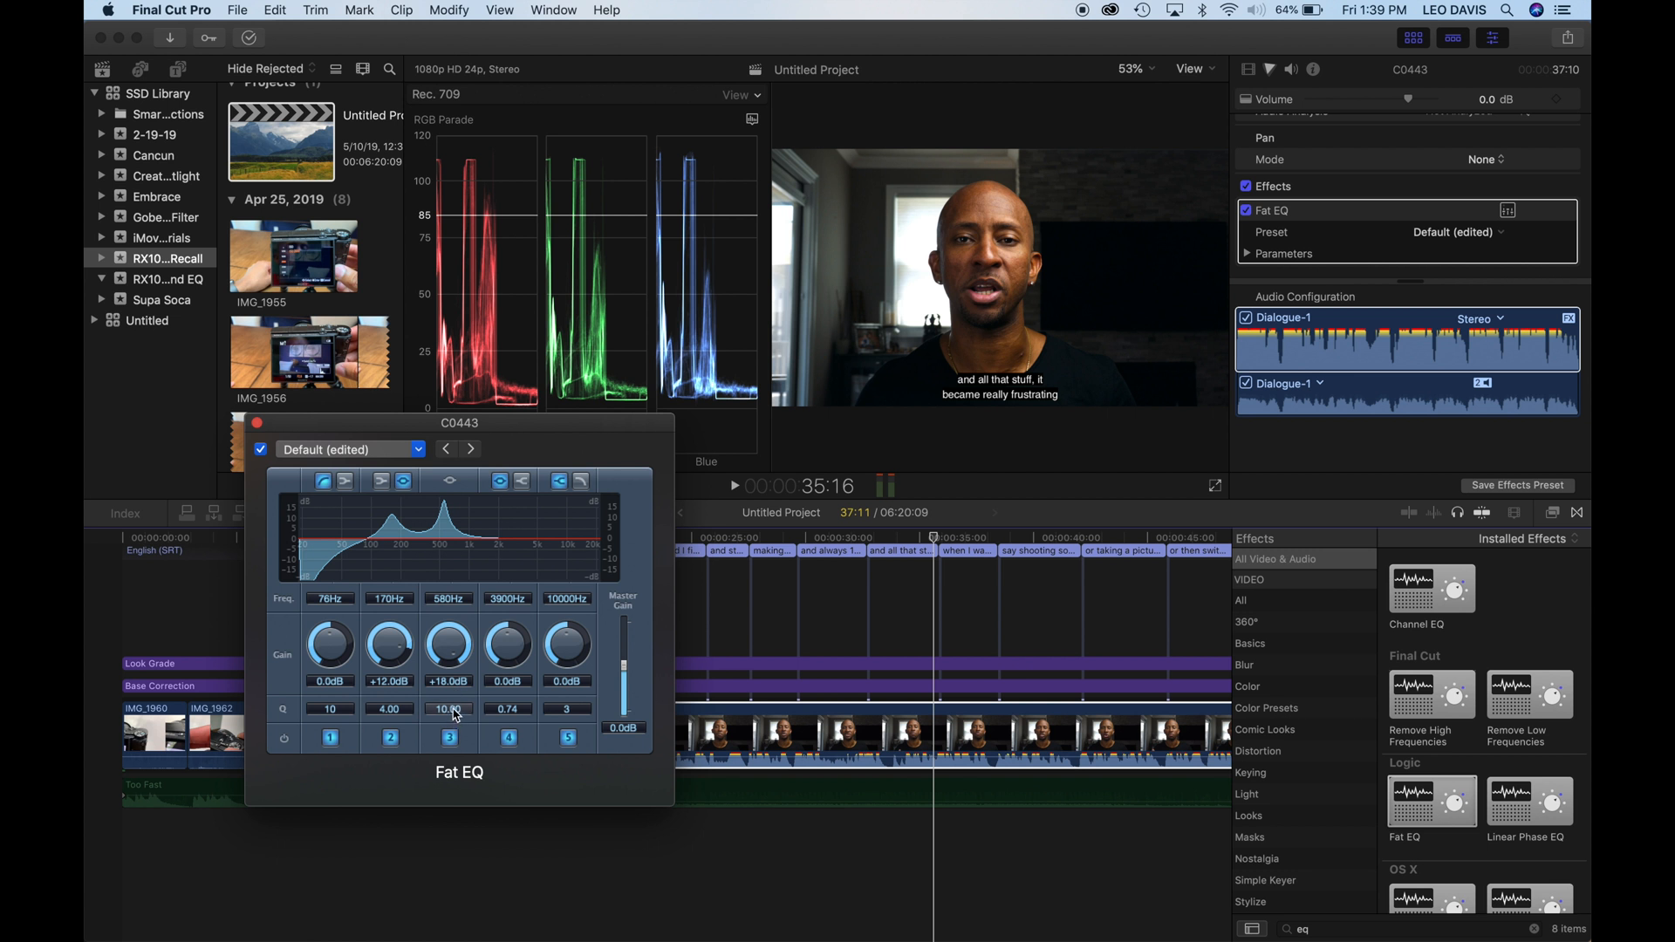
left_click_drag(450, 689, 452, 820)
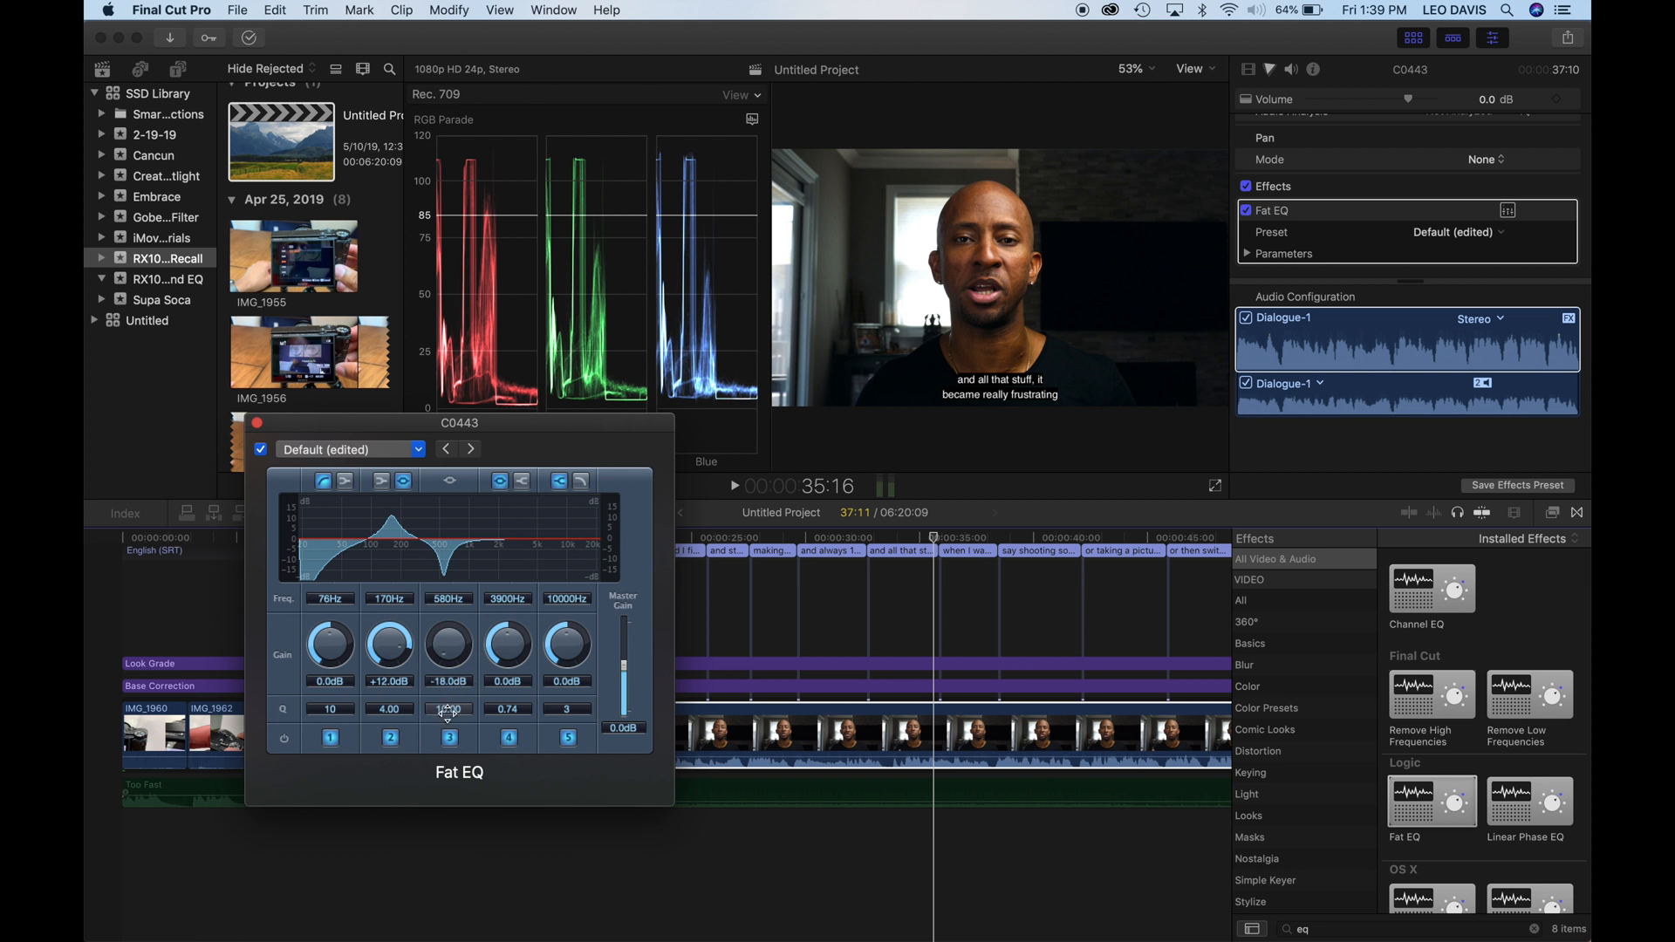
left_click_drag(448, 709, 449, 735)
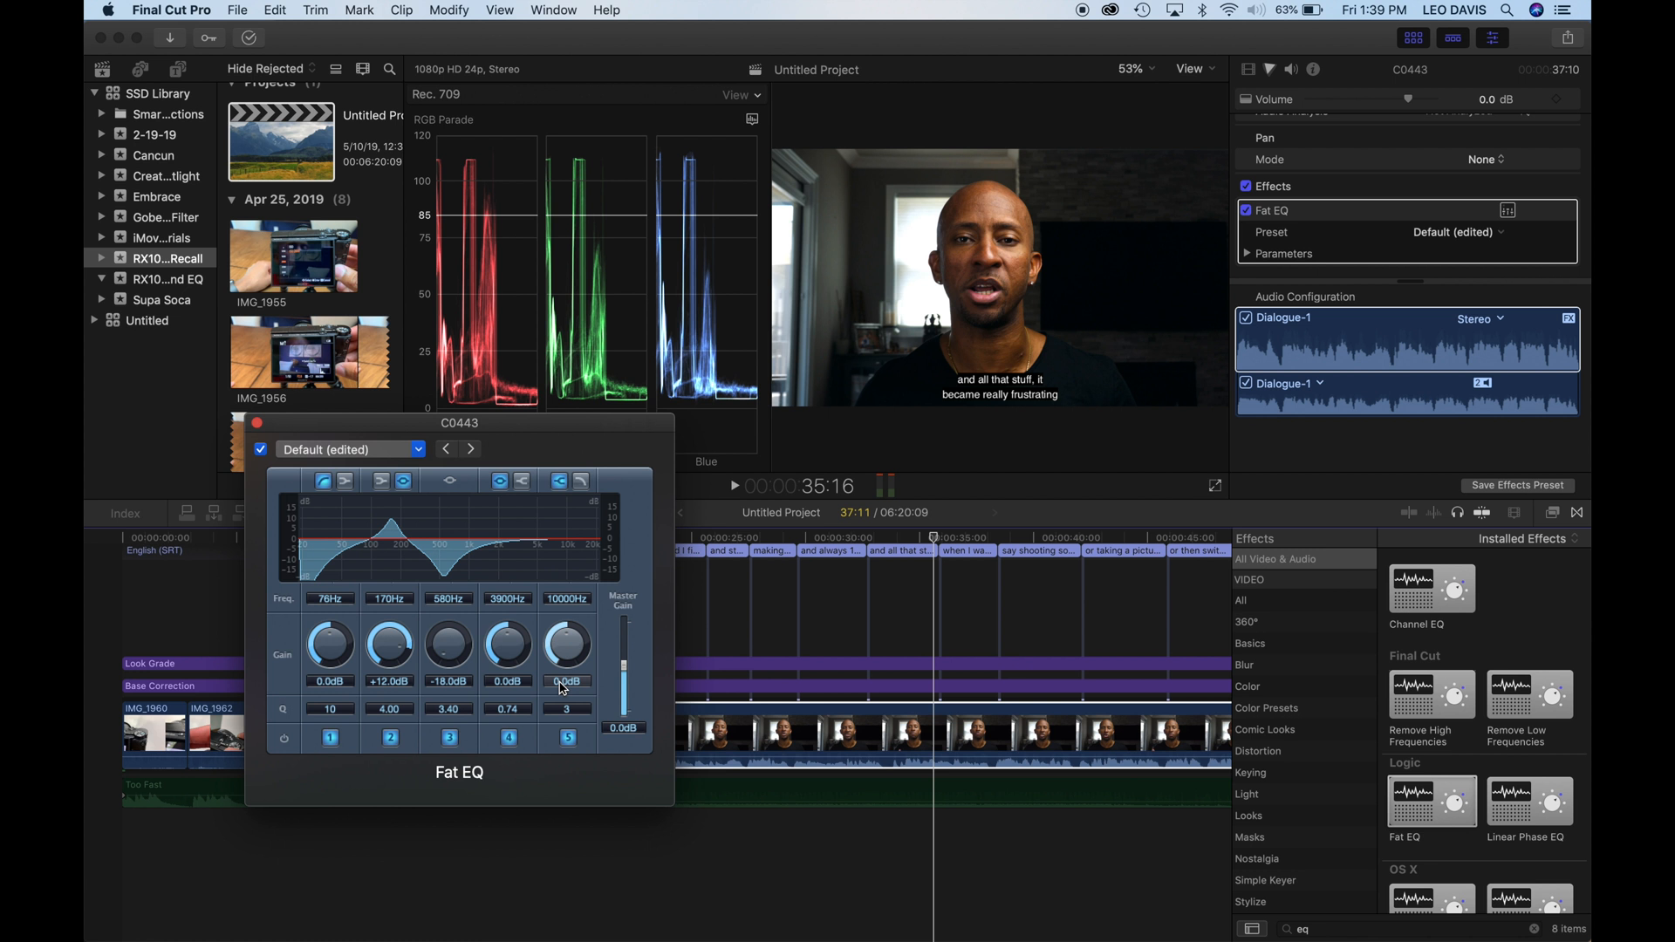
- Set band 5 to a high cut at 20000 Hz, +12.5 dB and Q 5, and tune band 4 to 6600 Hz during playback, lowering its boost
left_click_drag(559, 683, 560, 673)
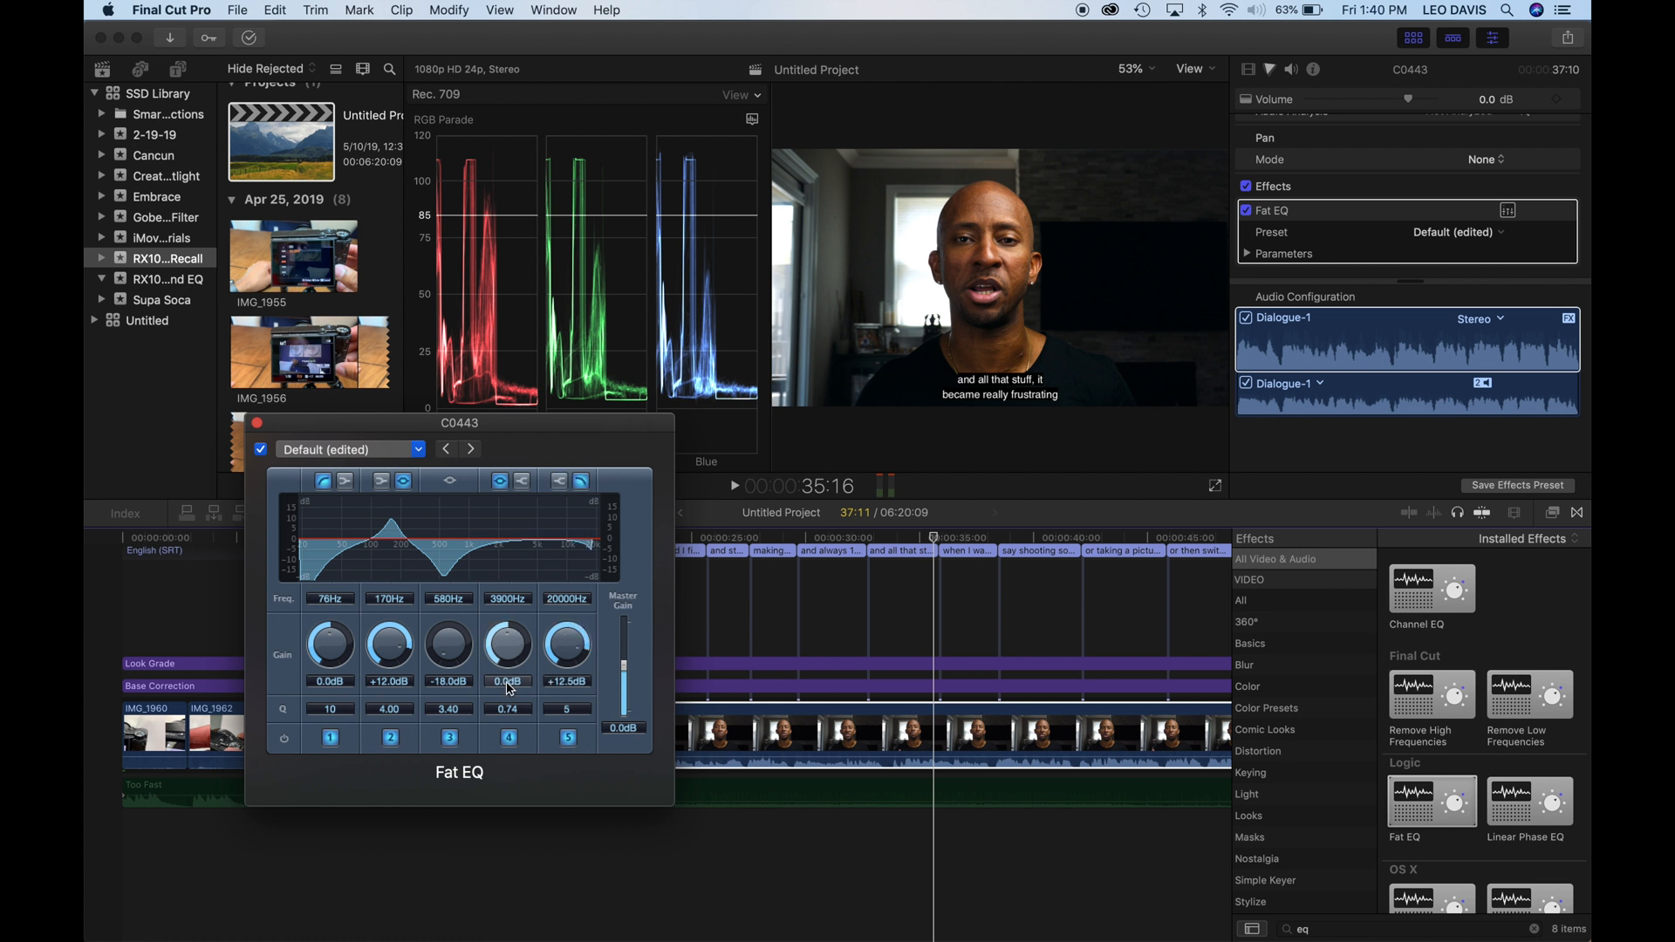
left_click_drag(509, 688, 512, 663)
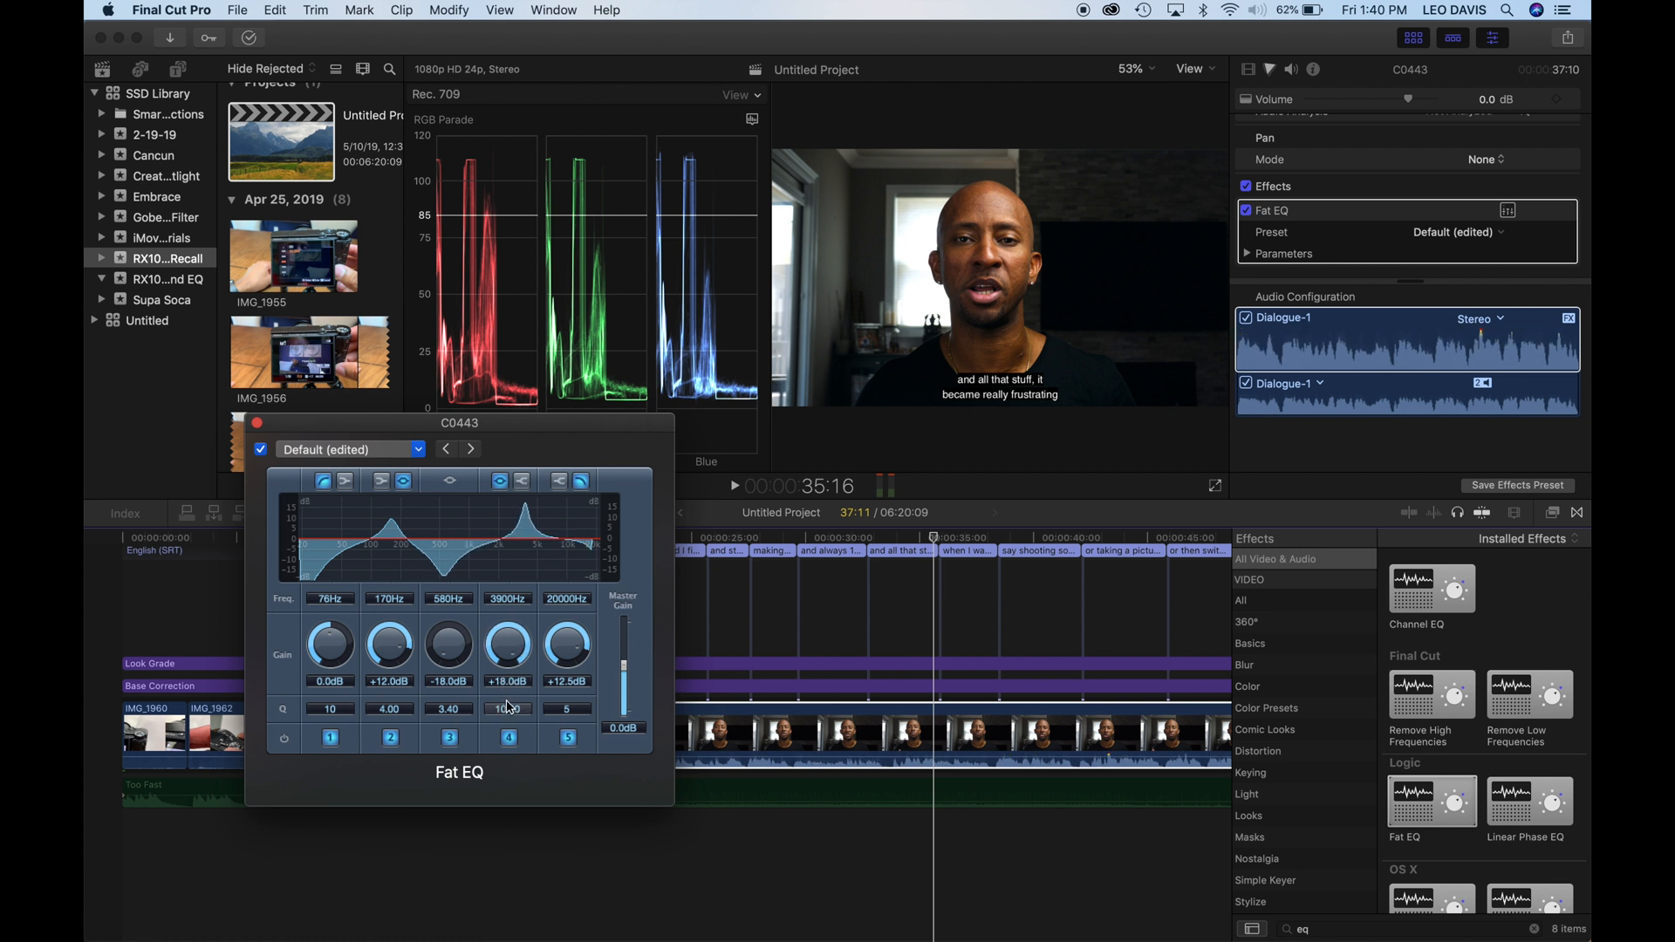
key("space")
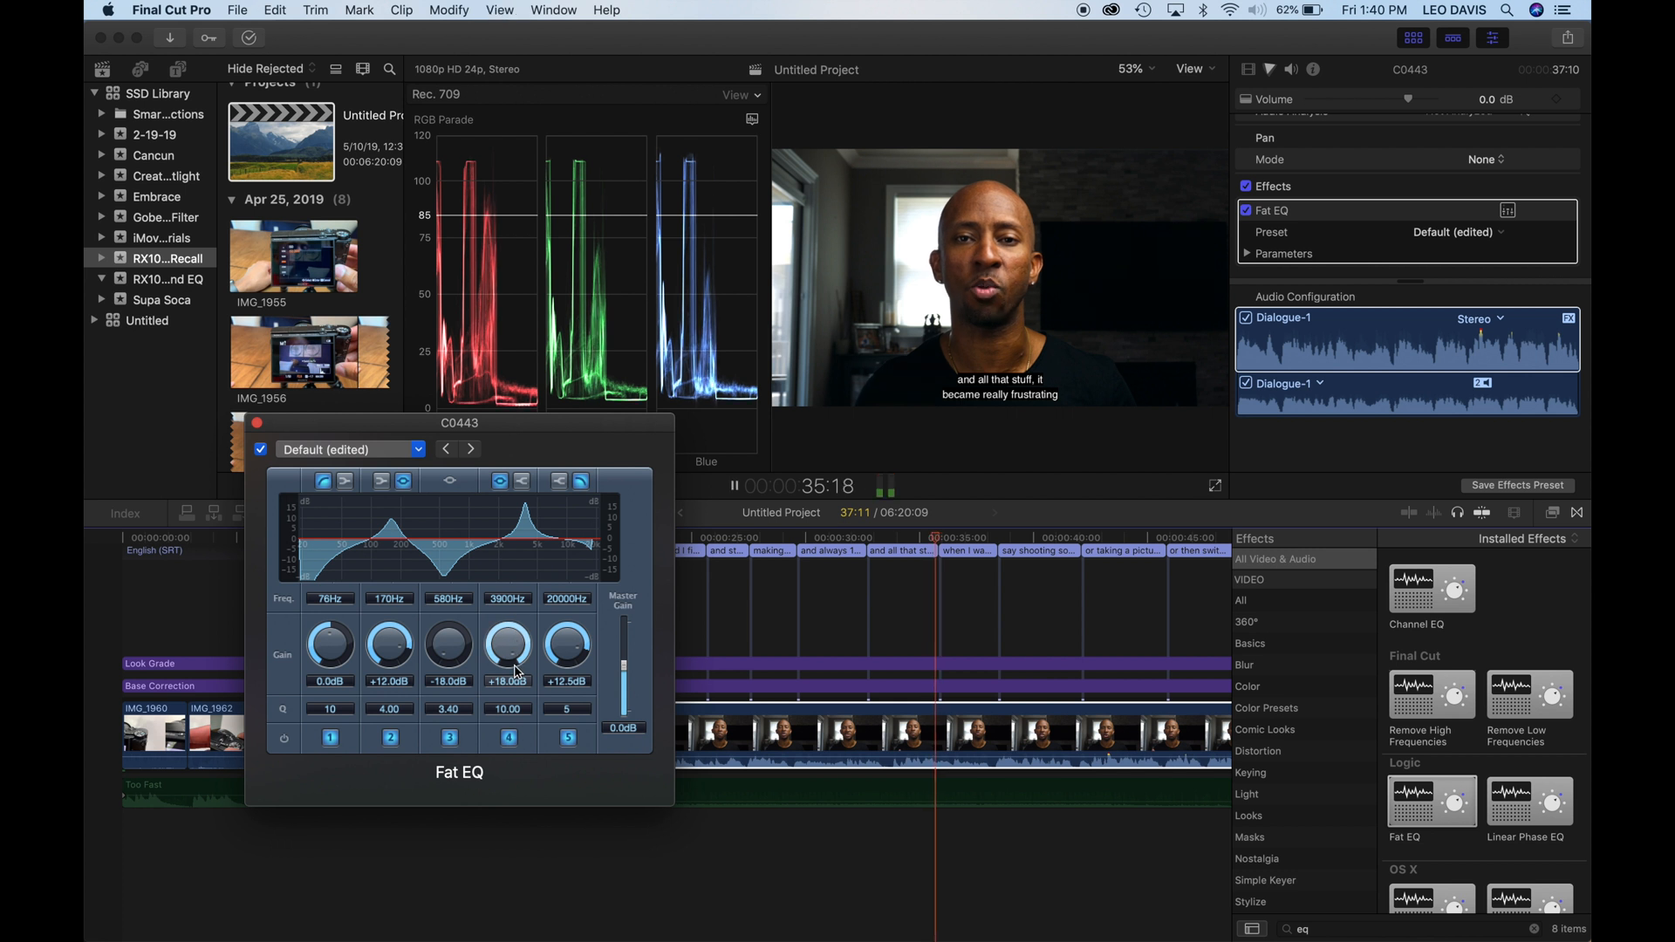
left_click_drag(510, 602, 515, 592)
key("space")
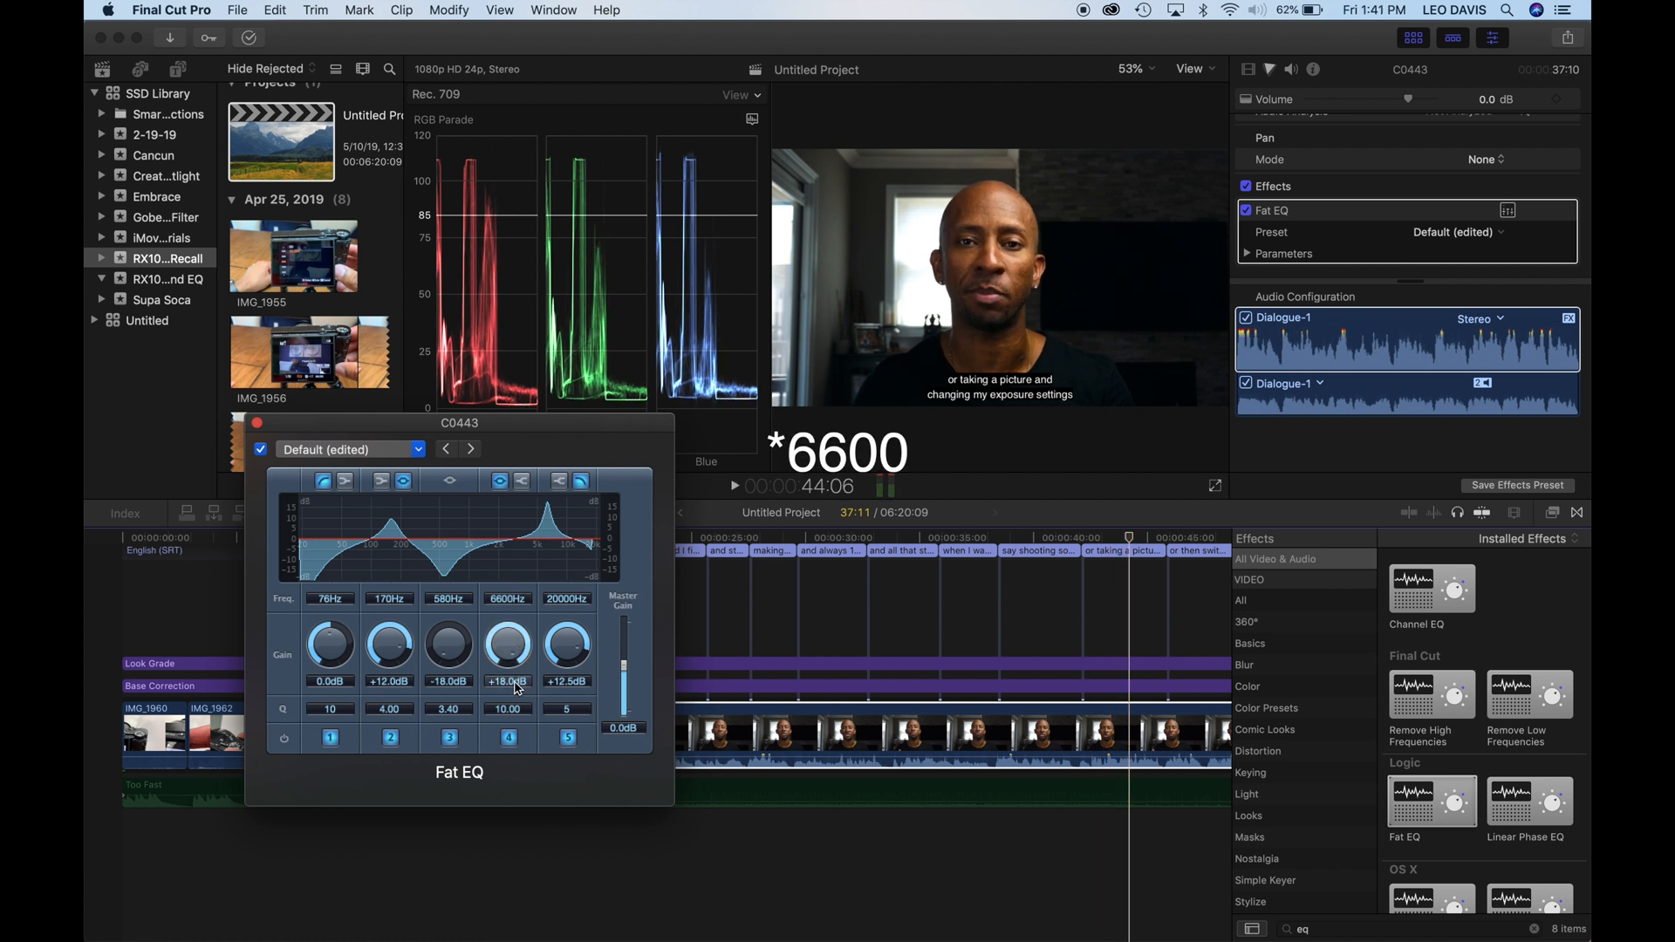
left_click_drag(516, 684, 513, 716)
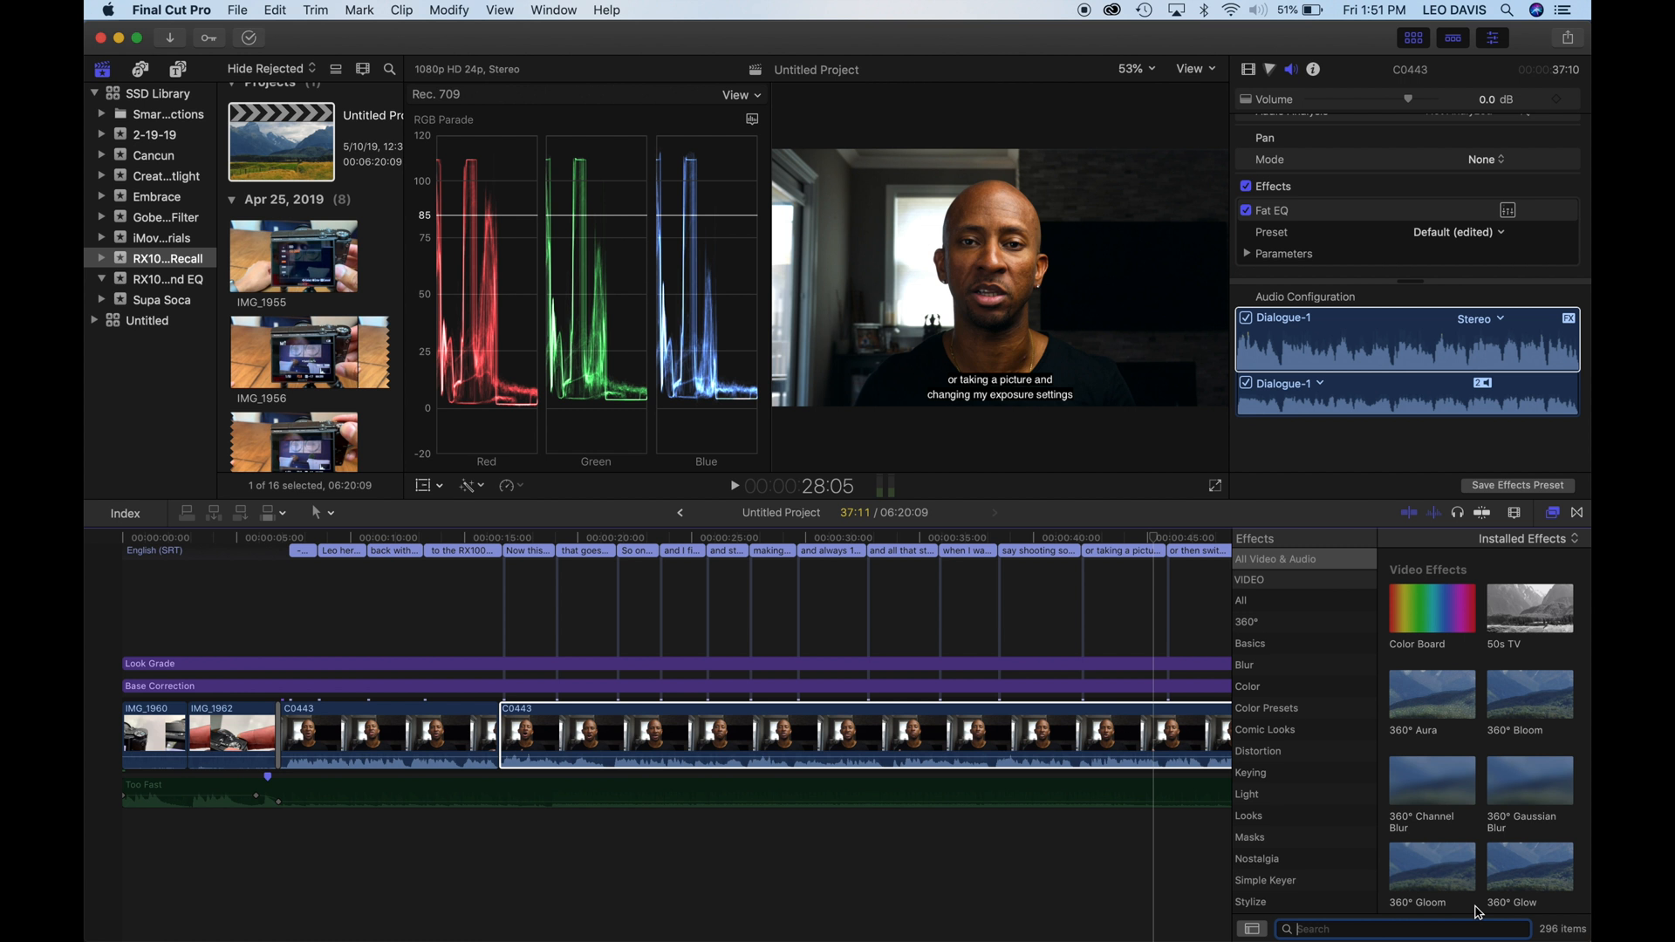
- Search the effects for "comp" and apply the Logic Compressor to the second C0443 clip
left_click(1403, 928)
type("comp")
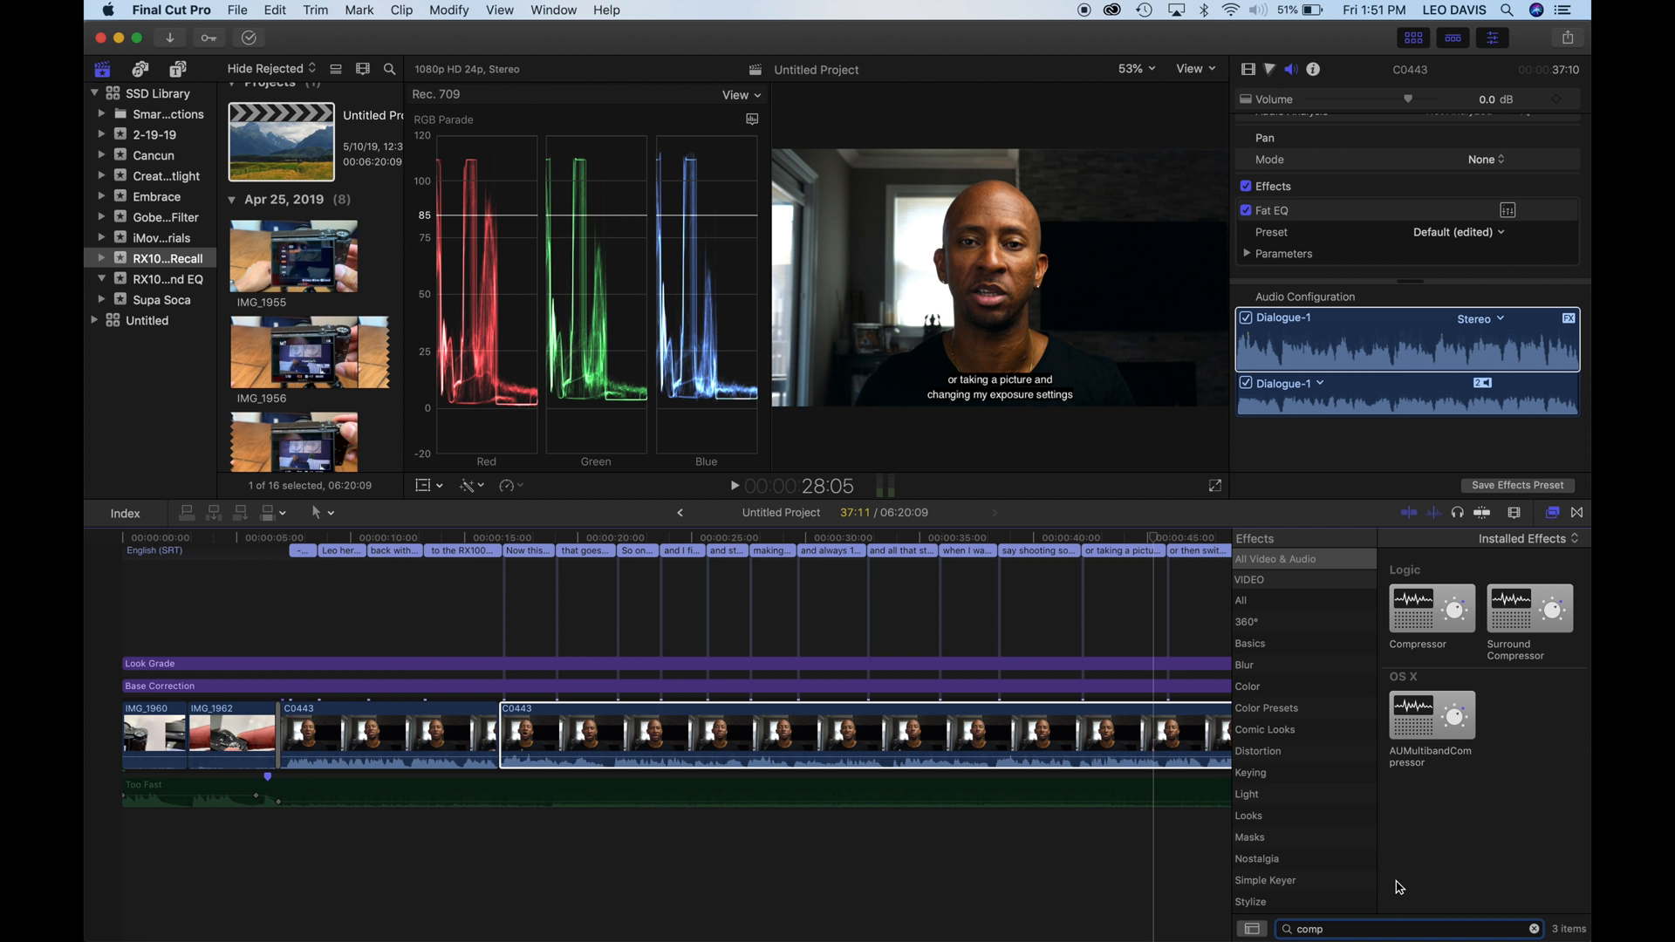
left_click(1417, 634)
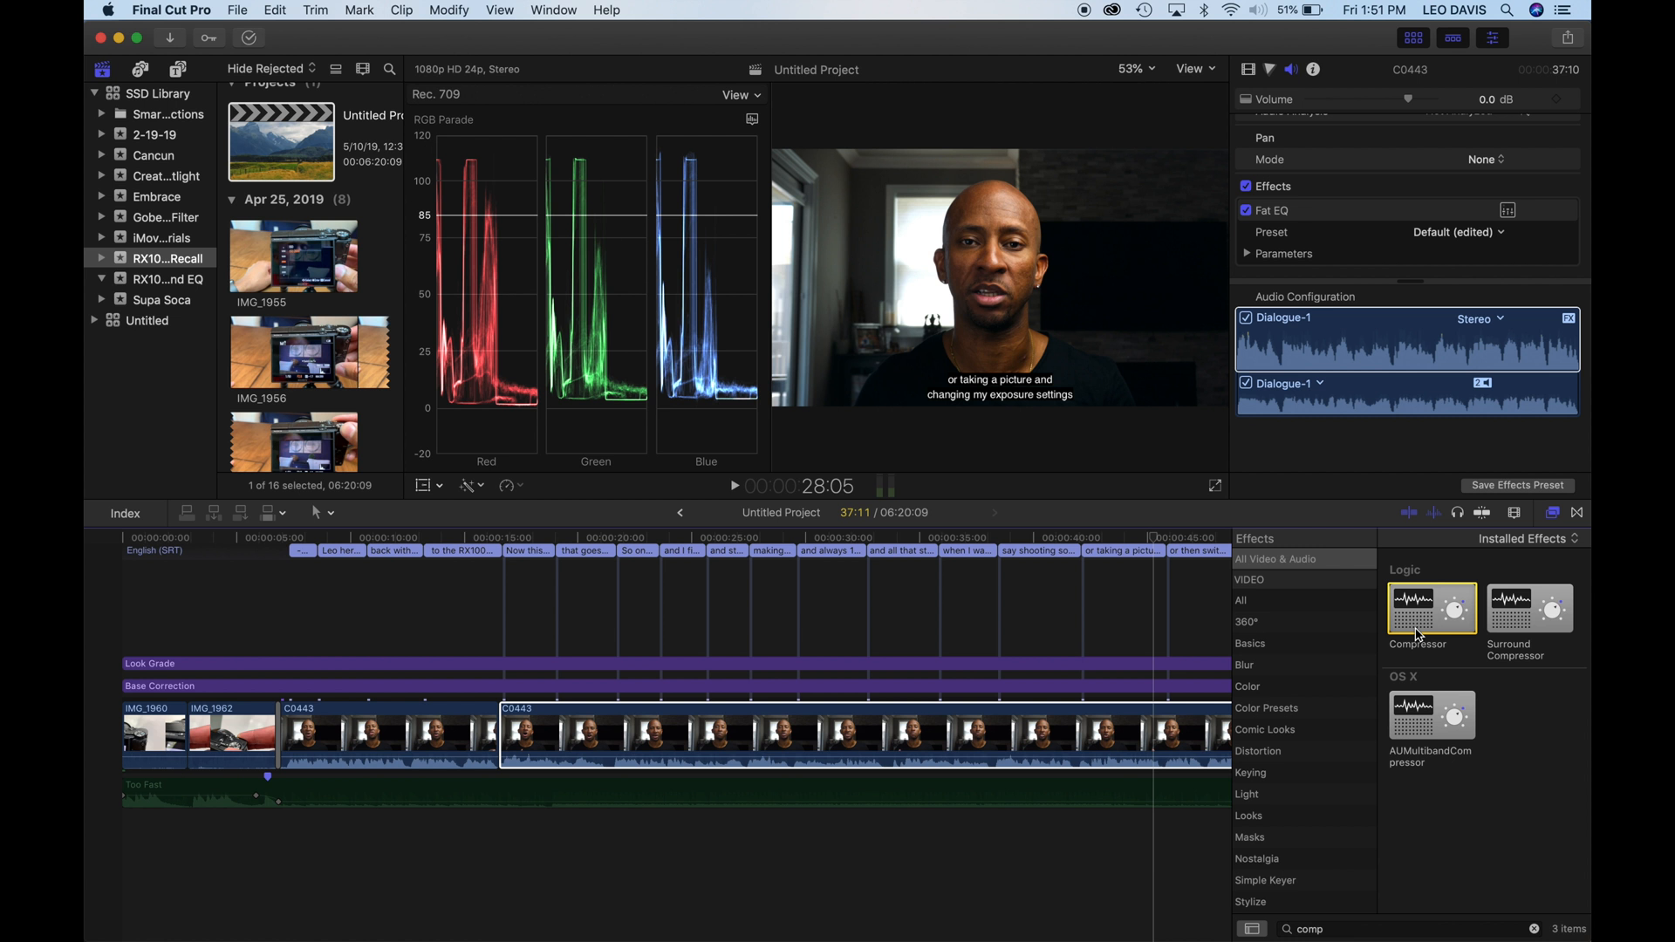
left_click_drag(1418, 634, 966, 749)
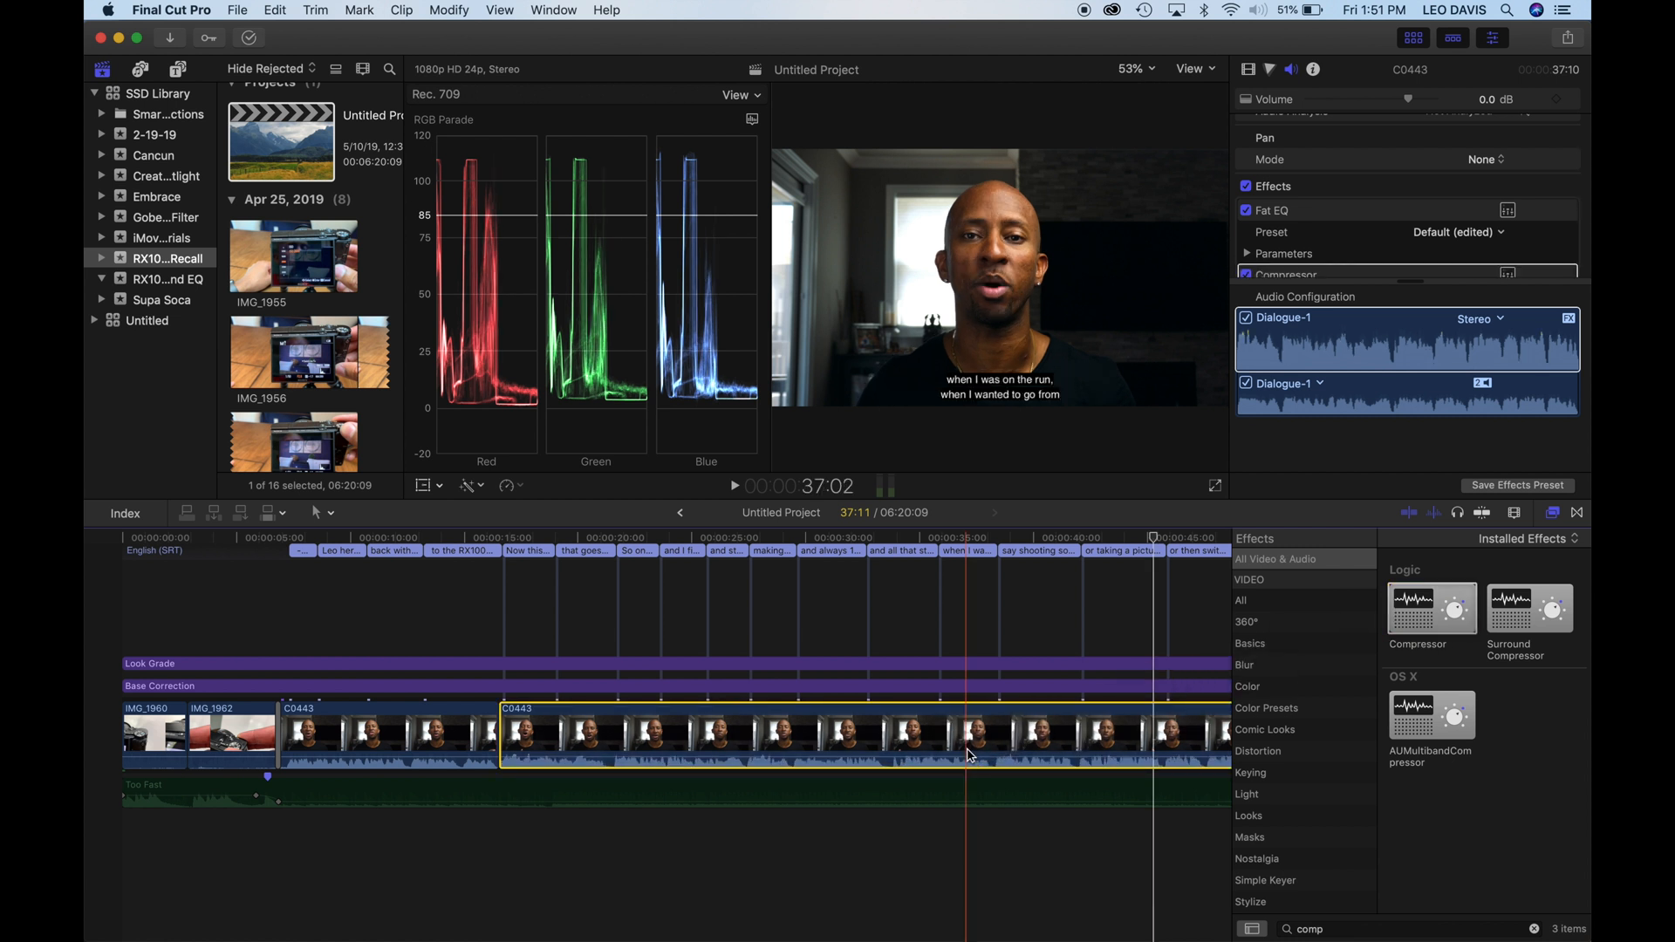
- Open the Compressor controls for the selected C0443 clip and raise the threshold to -7.0 dB during playback
scroll(1313, 218, "down", 3)
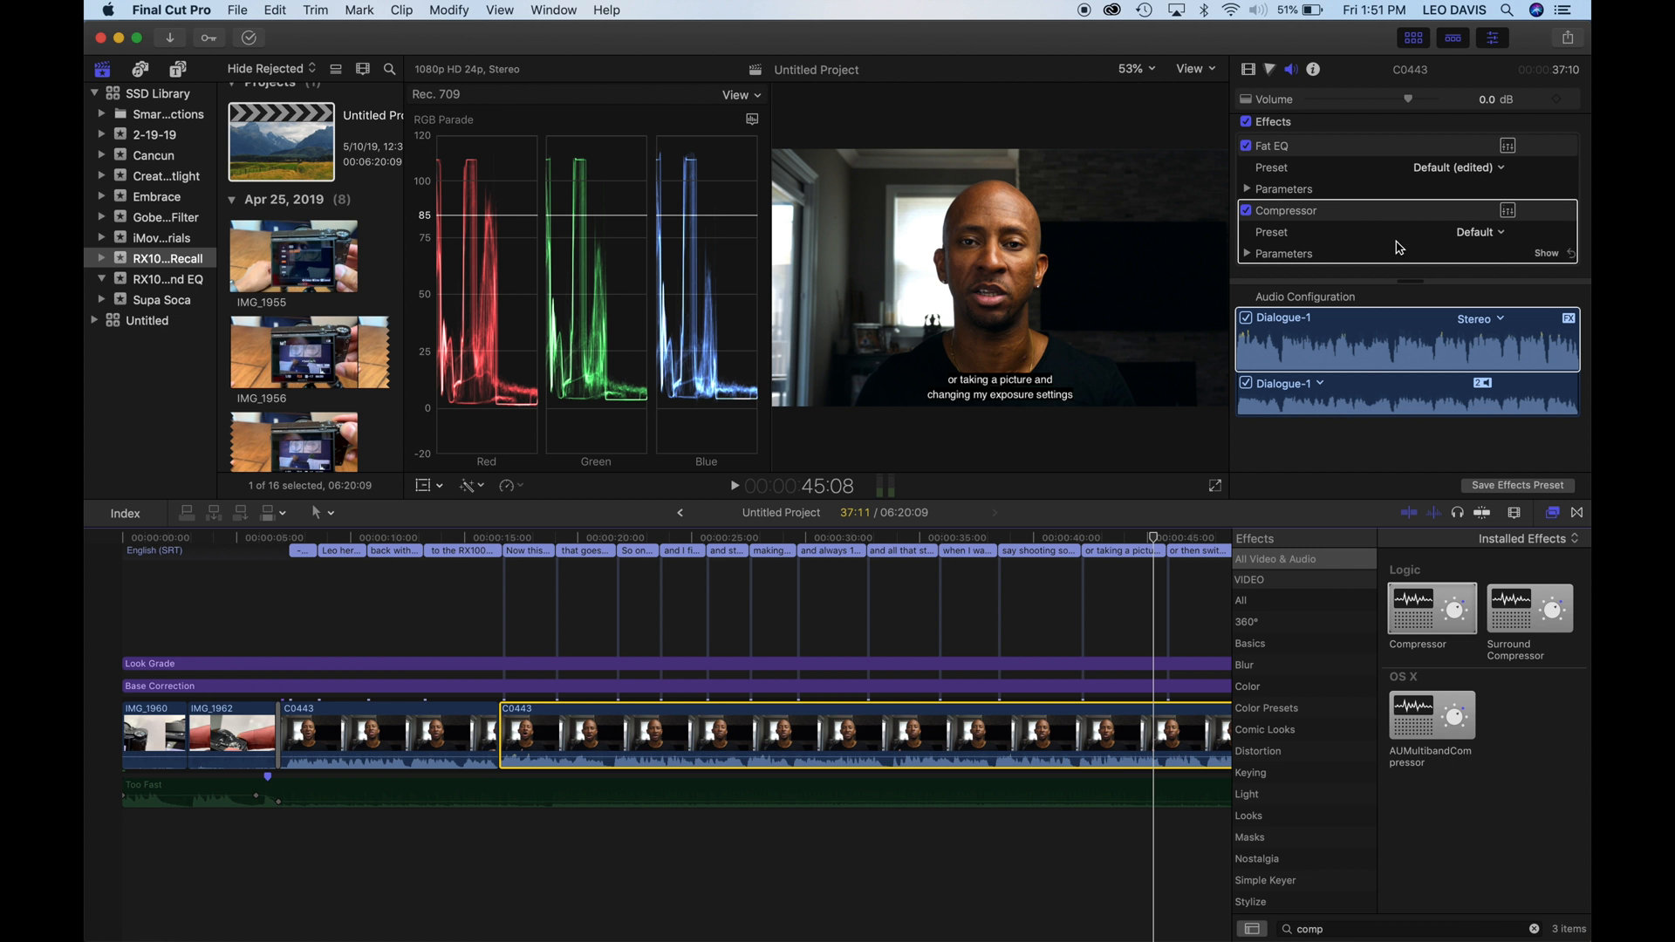
left_click(1509, 212)
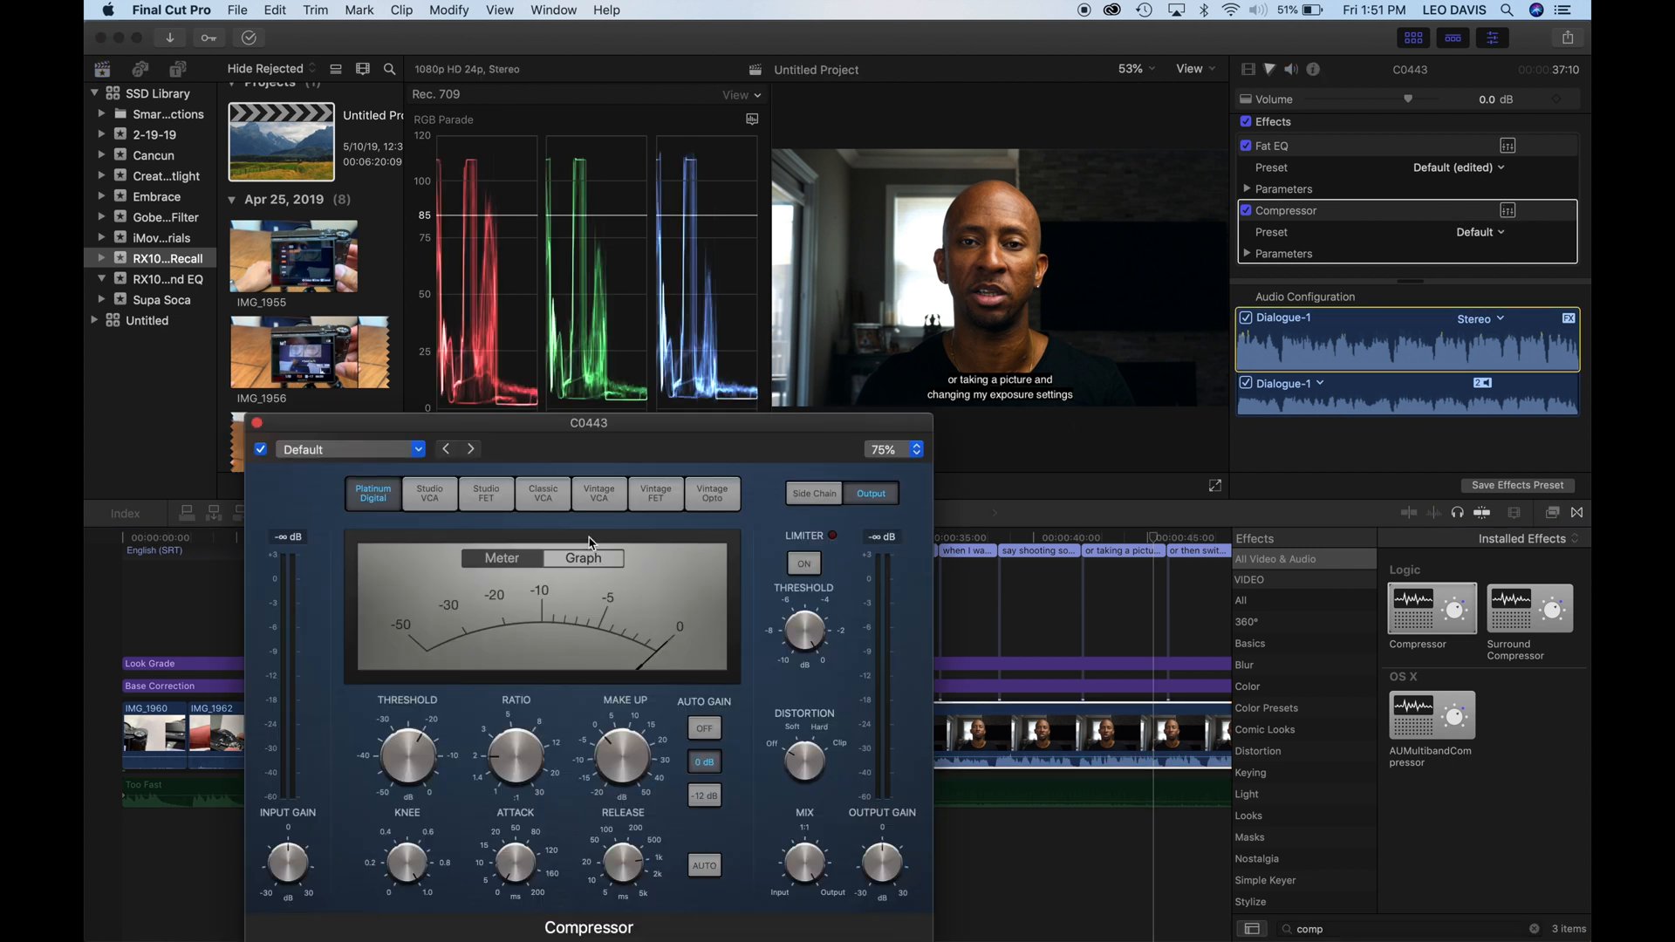
left_click_drag(555, 434, 555, 373)
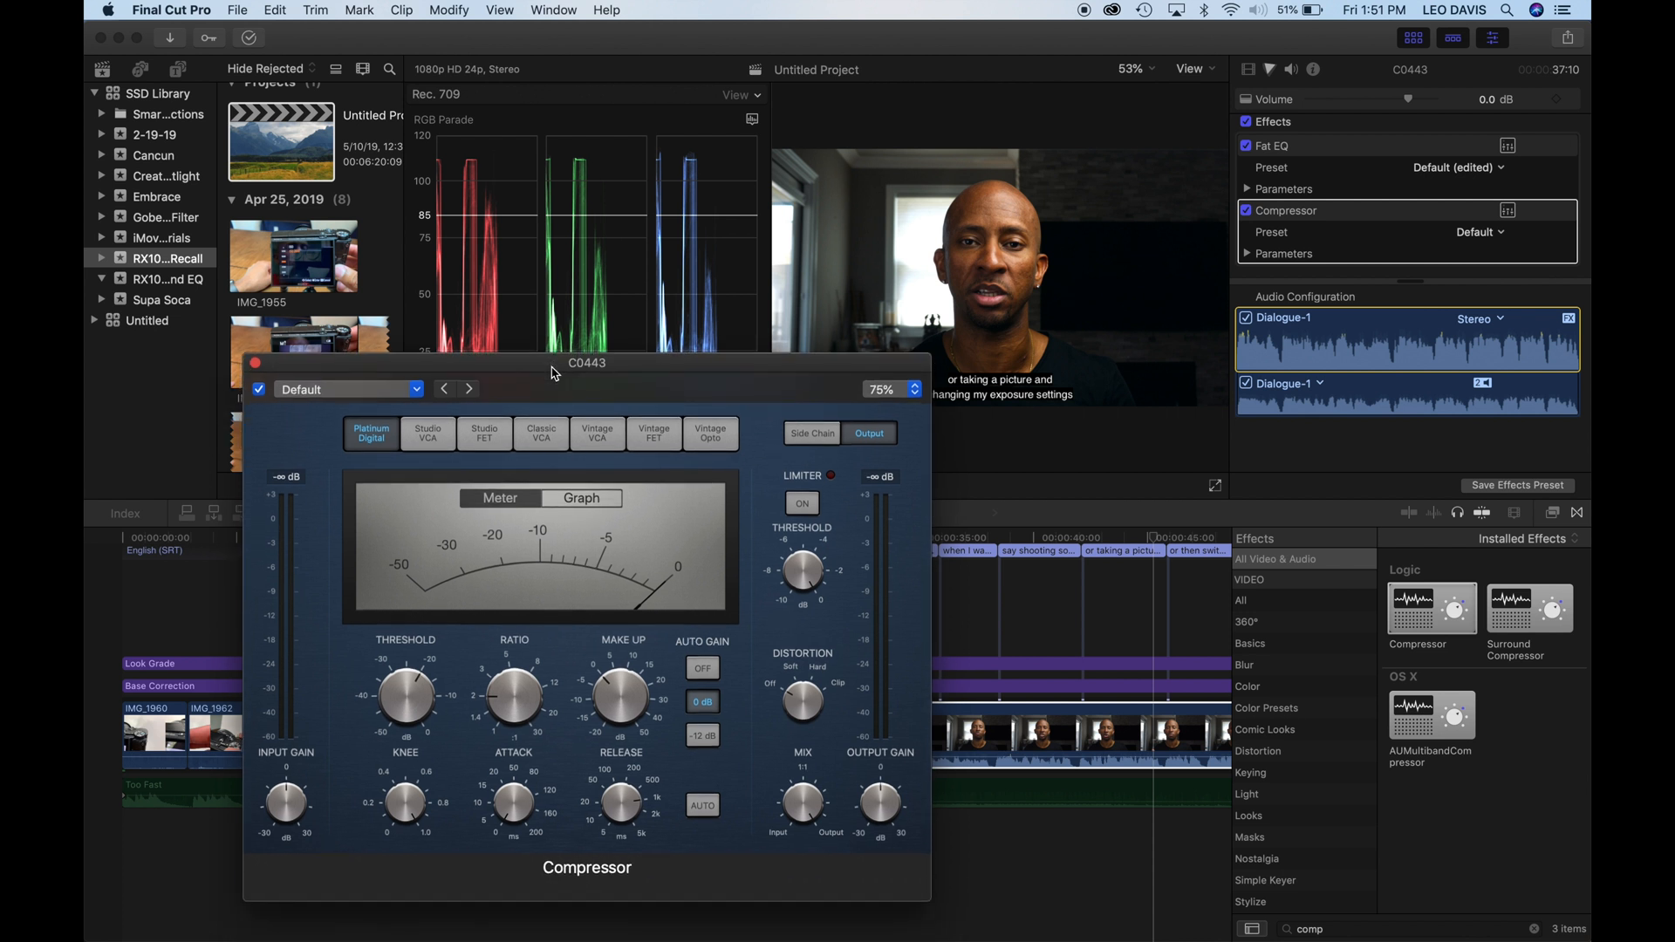
mouse_move(418, 686)
mouse_move(511, 693)
mouse_move(624, 807)
mouse_move(517, 821)
mouse_move(422, 717)
key("space")
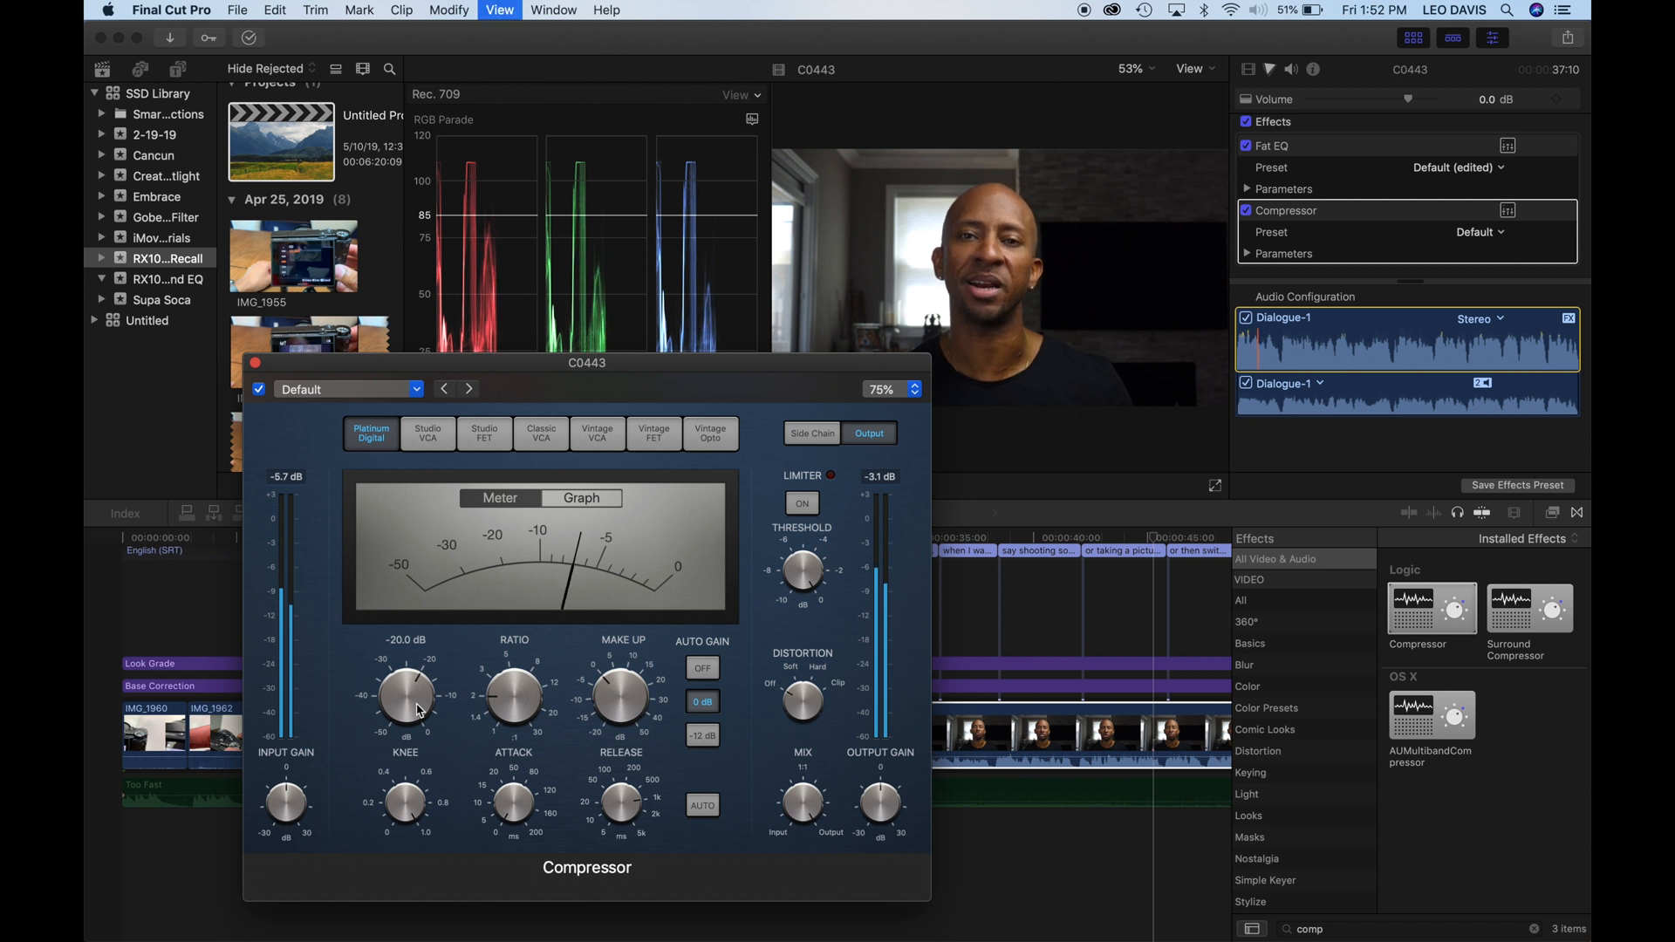
left_click_drag(418, 703, 414, 655)
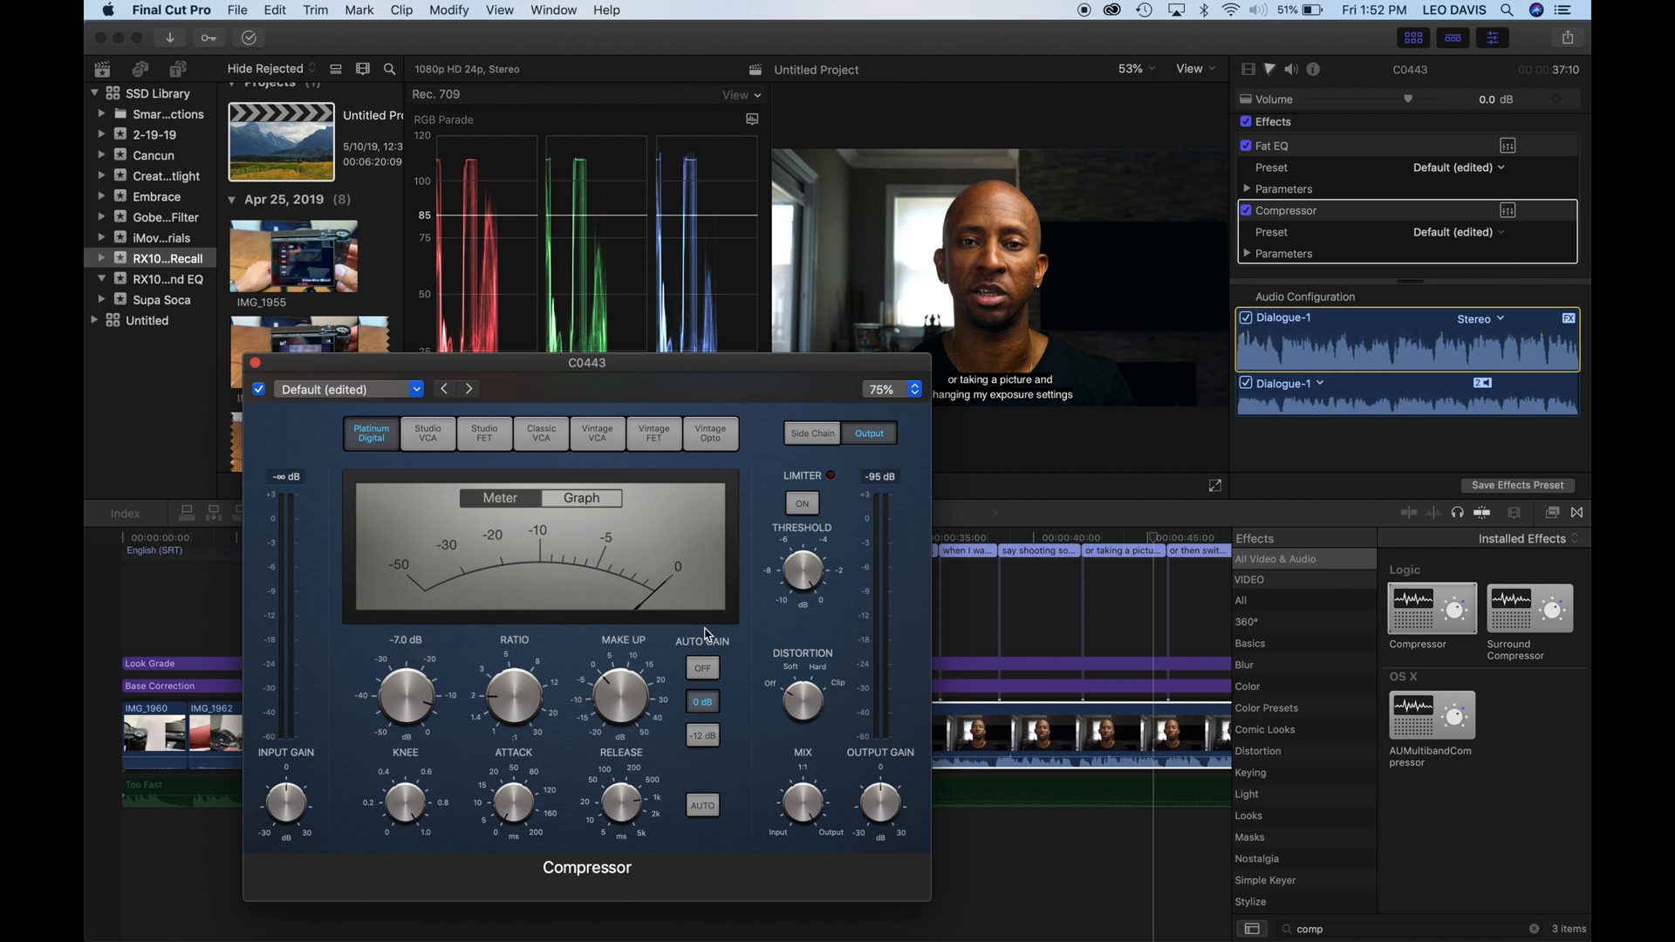
left_click(971, 538)
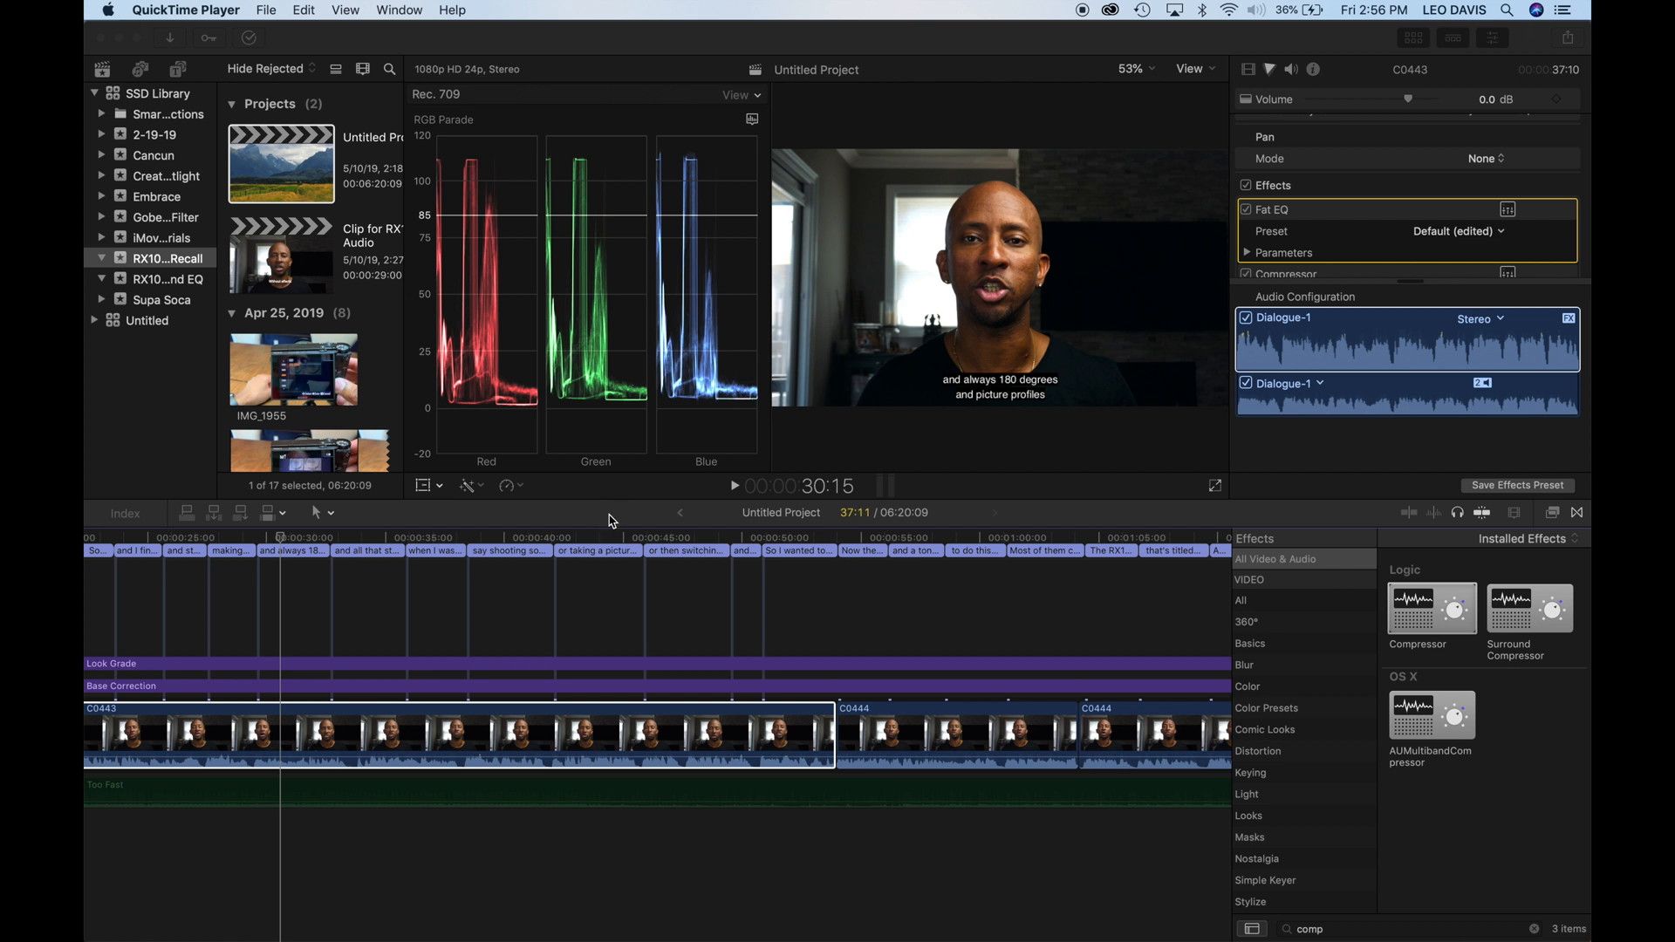
- Copy the C0443 clip and paste only its Fat EQ, Compressor and EQ attributes onto every storyline clip from the first C0444 to the end
left_click(430, 740)
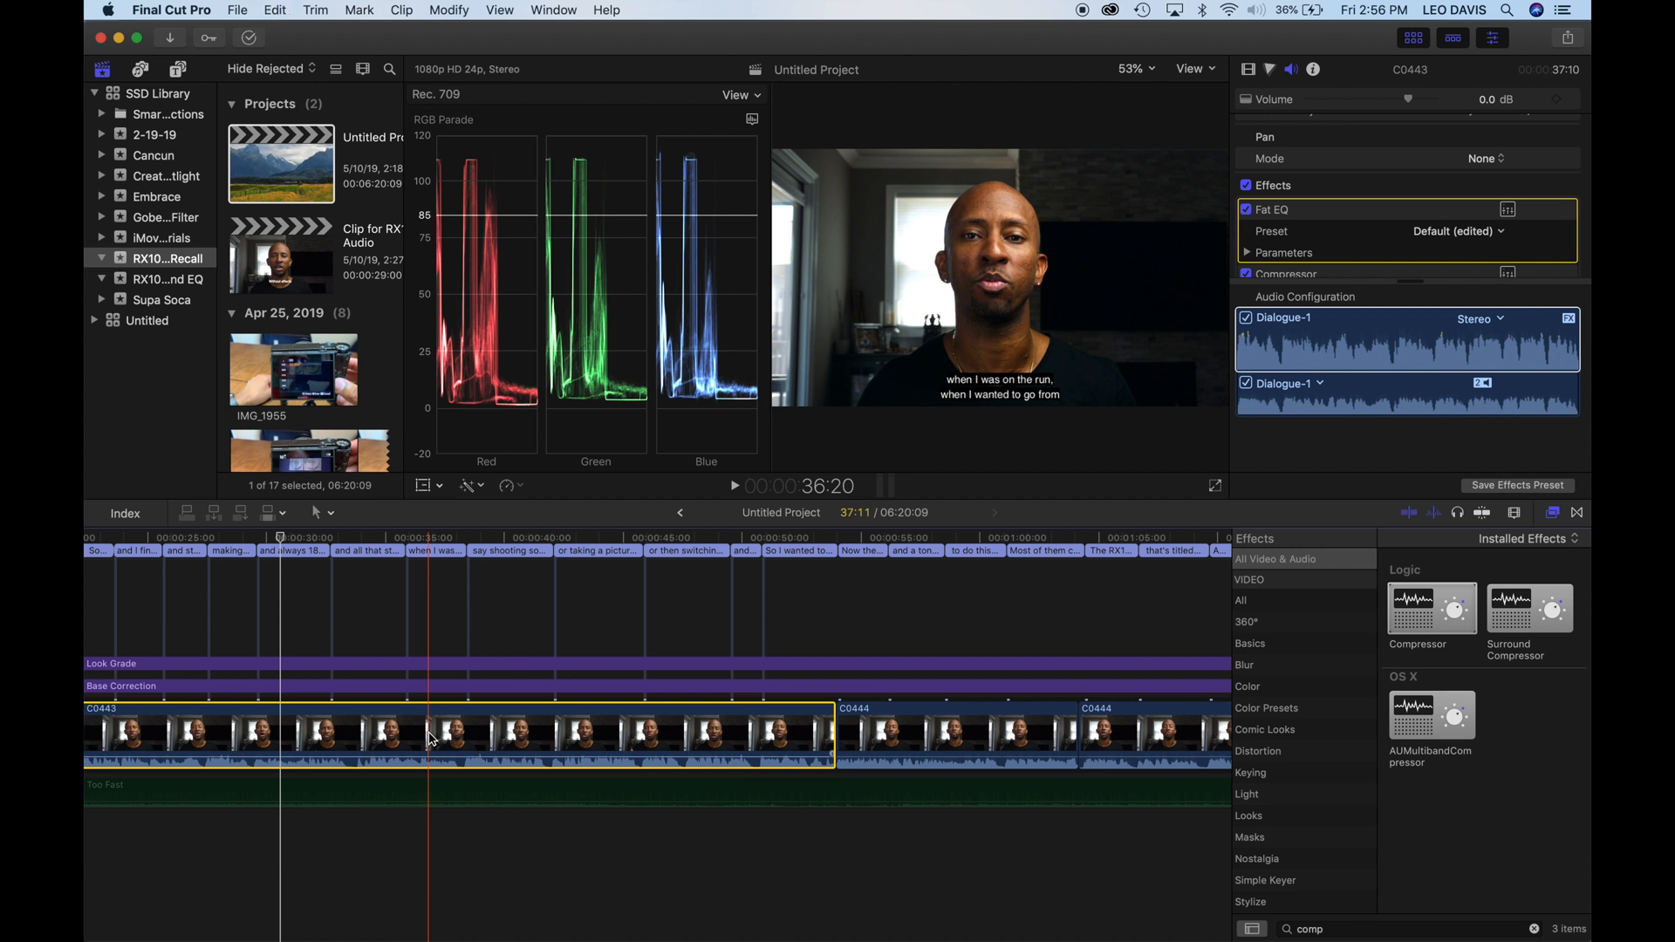
scroll(733, 742, "right", 3)
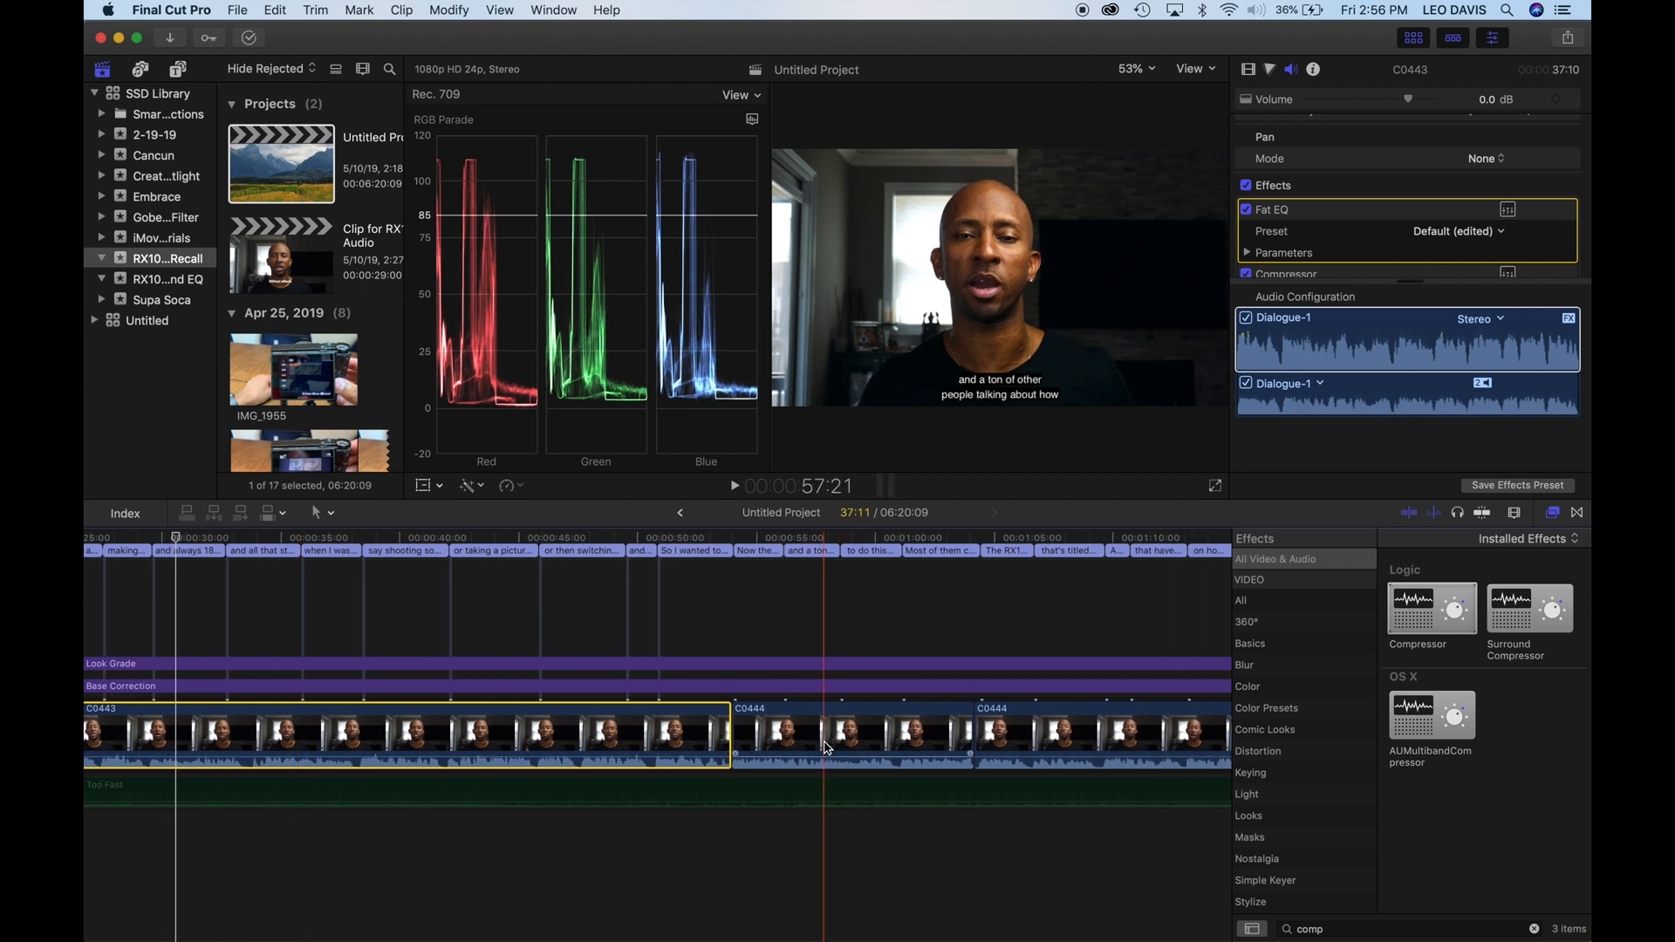
key("shift+z")
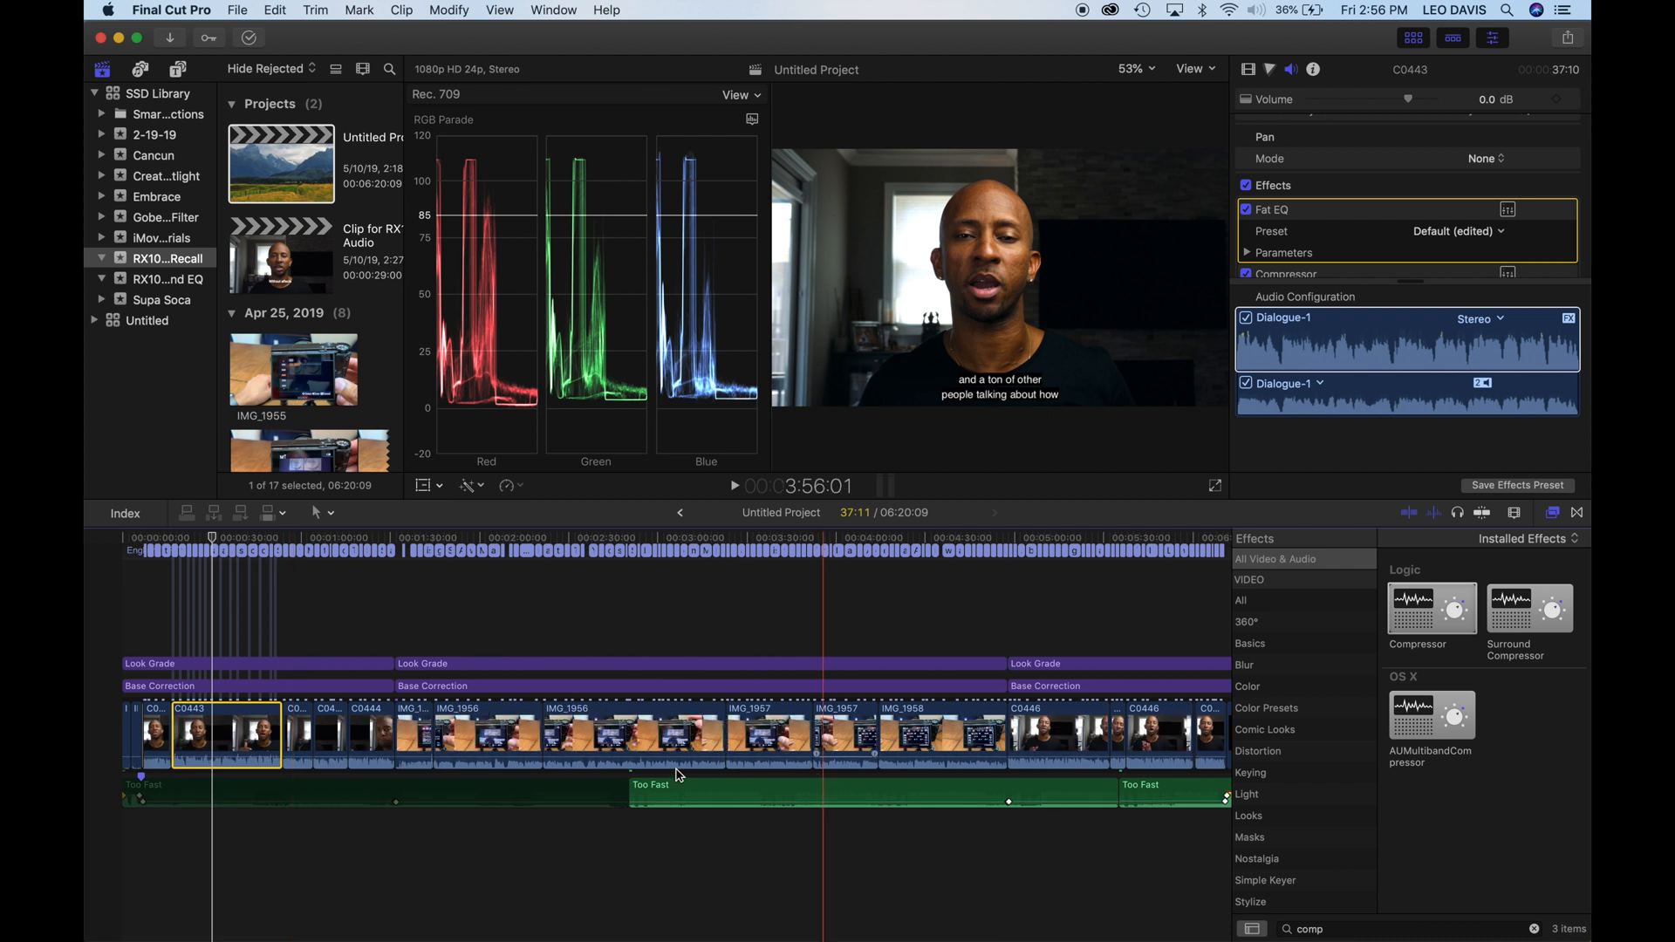
left_click(303, 729)
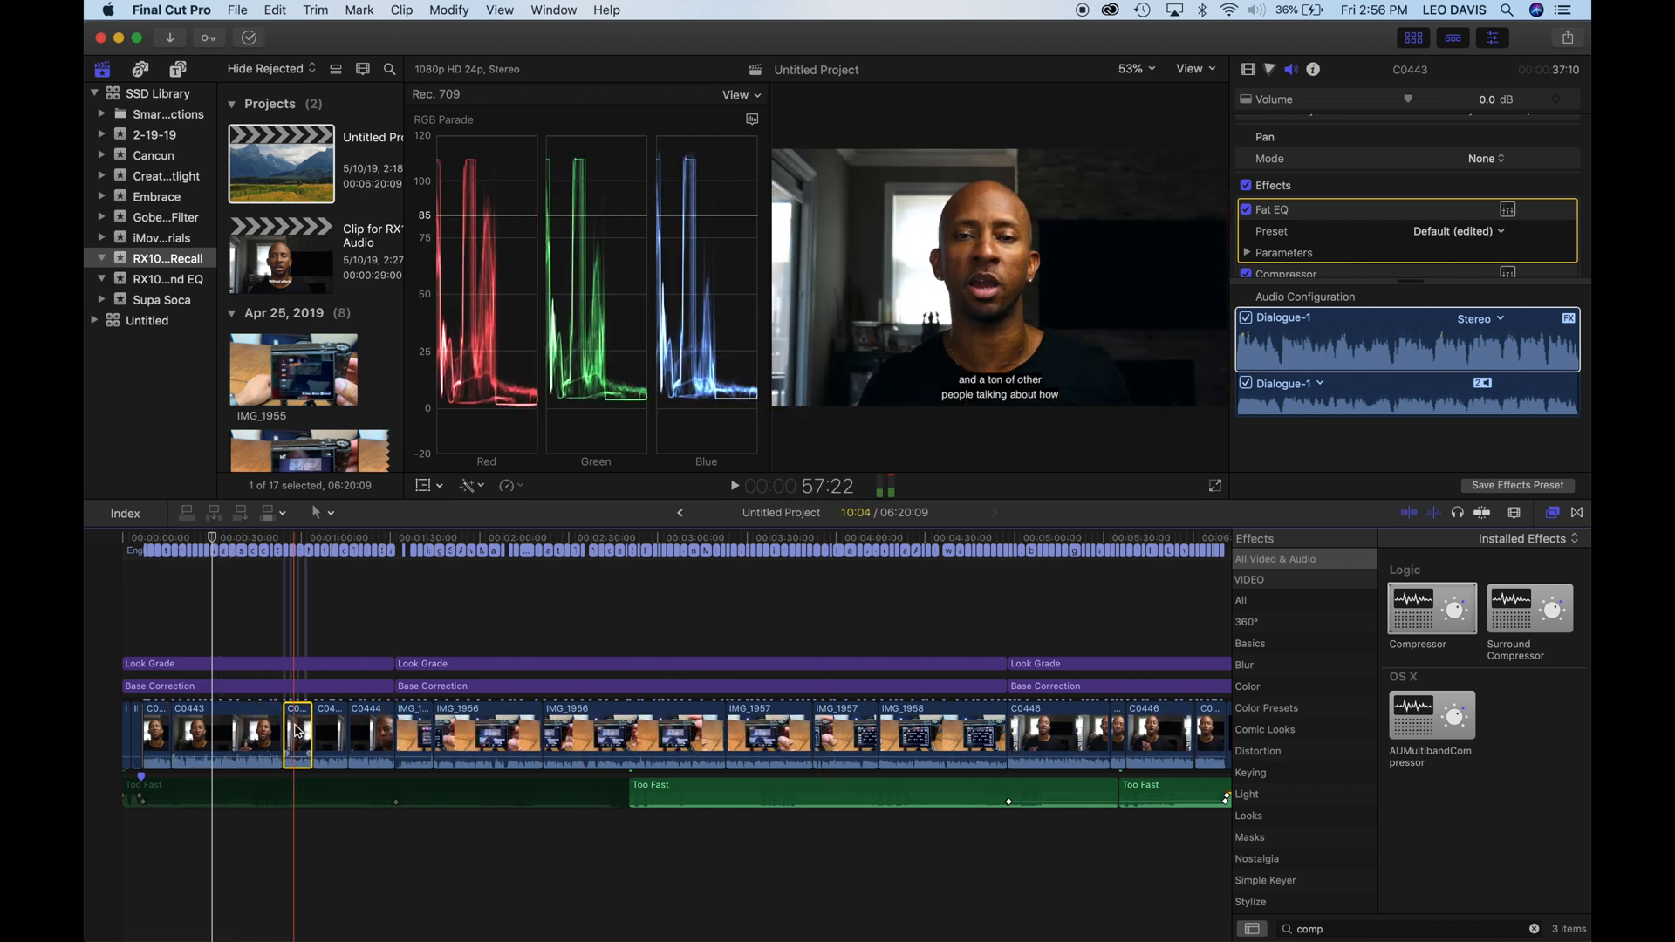
scroll(672, 750, "right", 5)
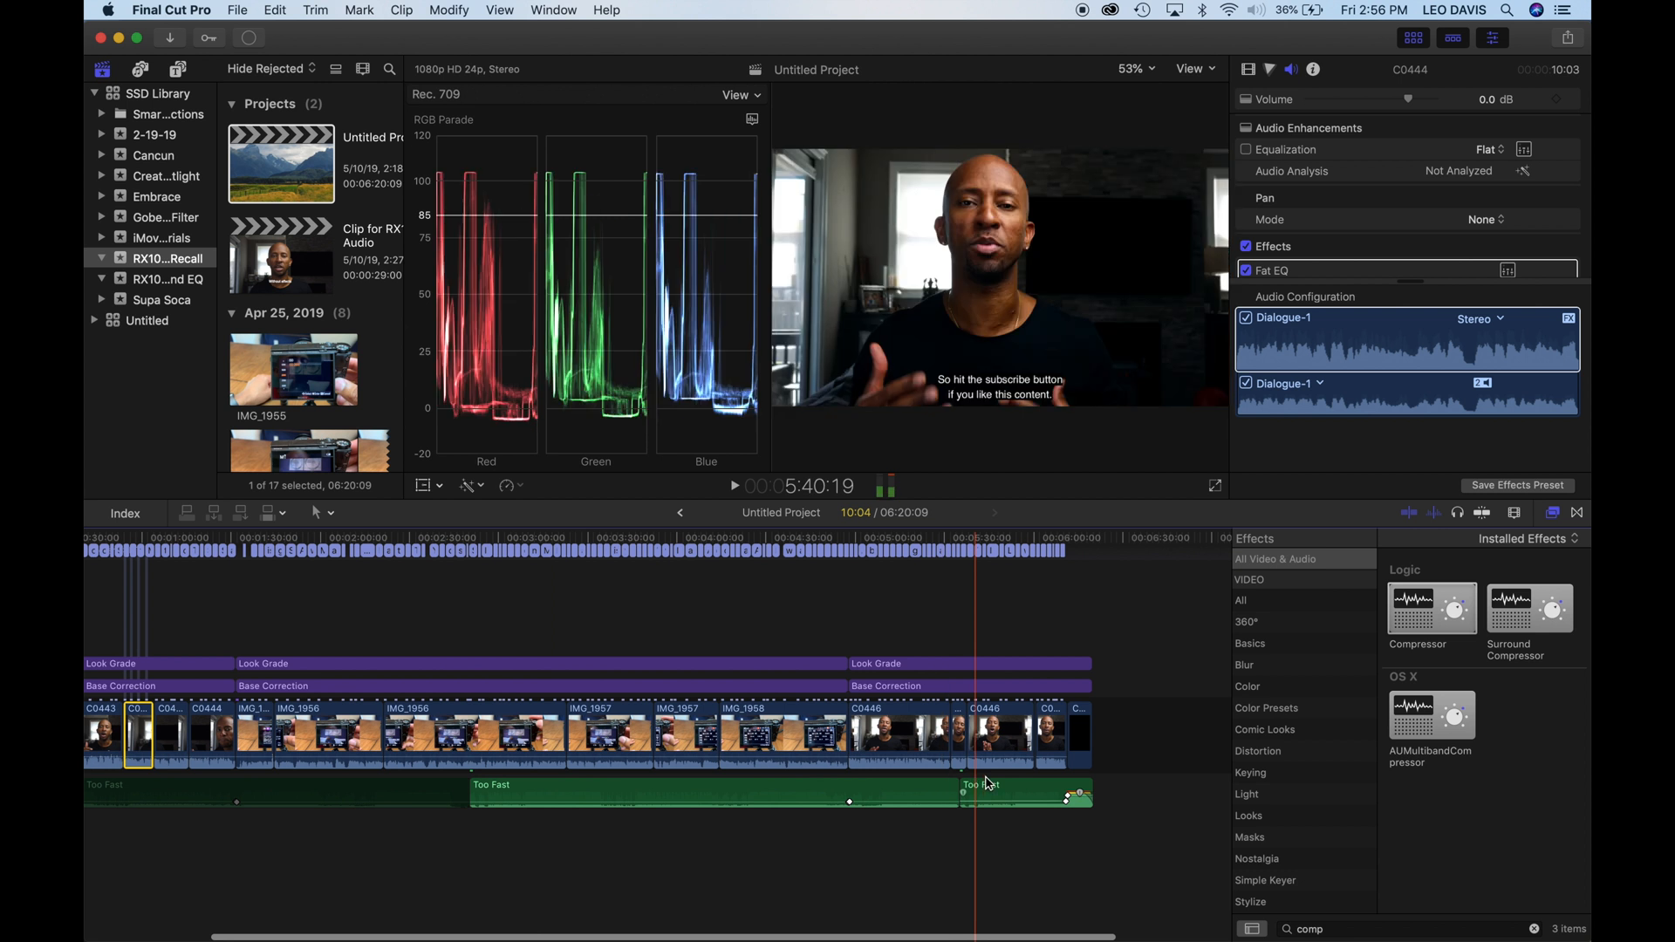
left_click(1079, 755, "shift")
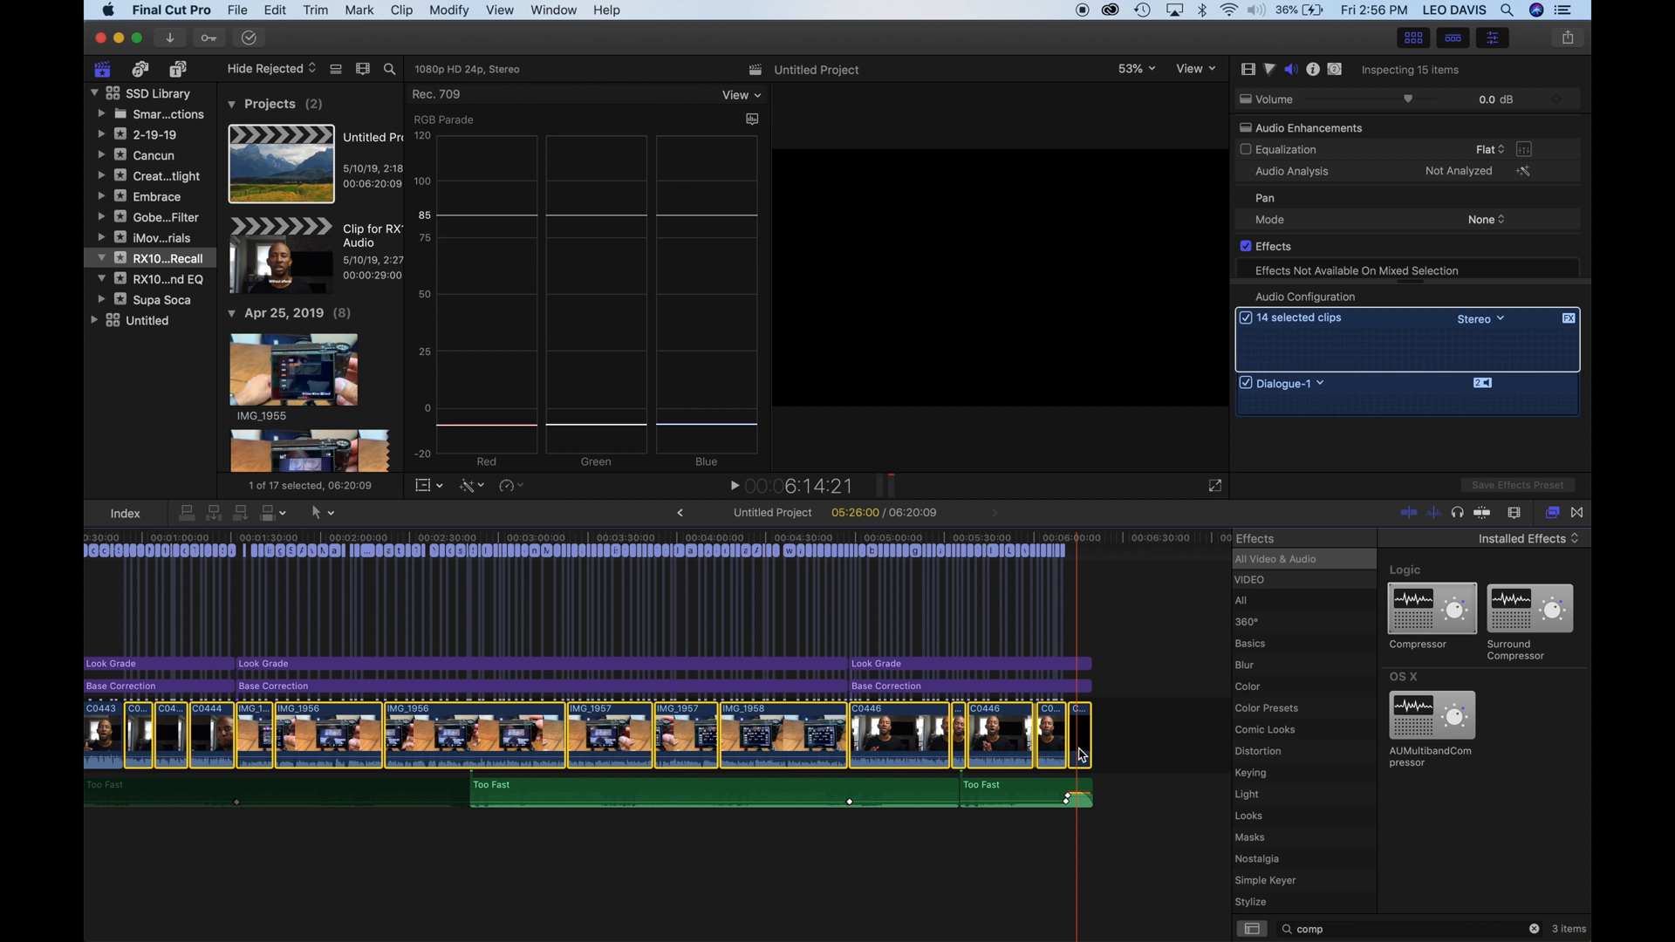
key("super+shift+v")
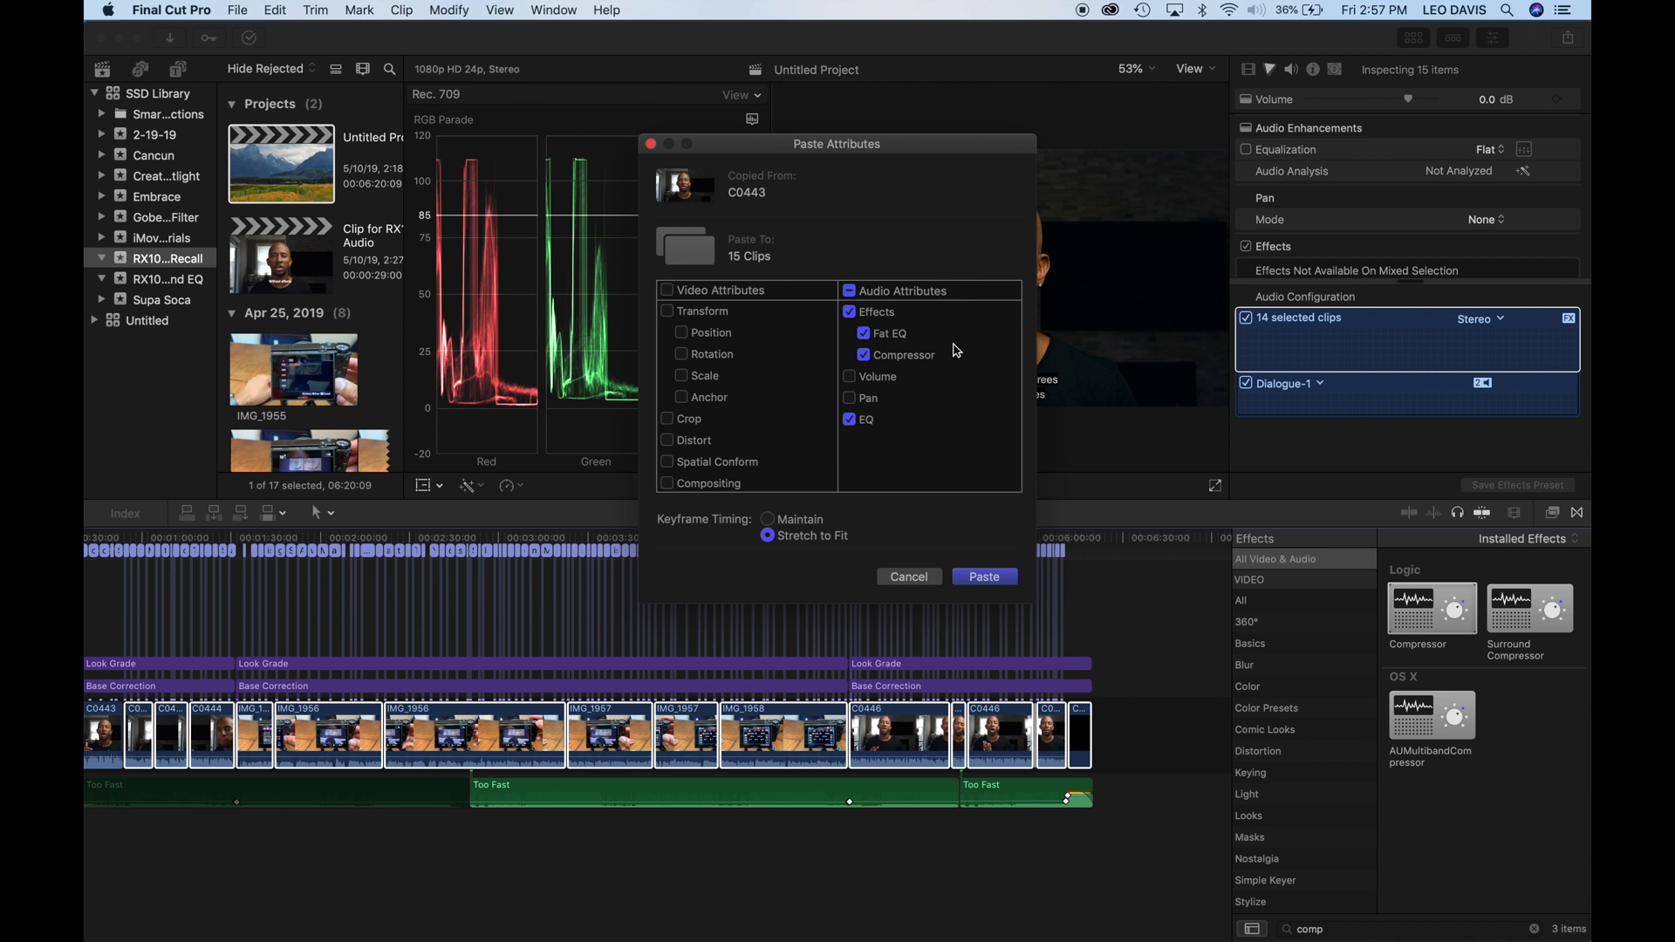
left_click(983, 581)
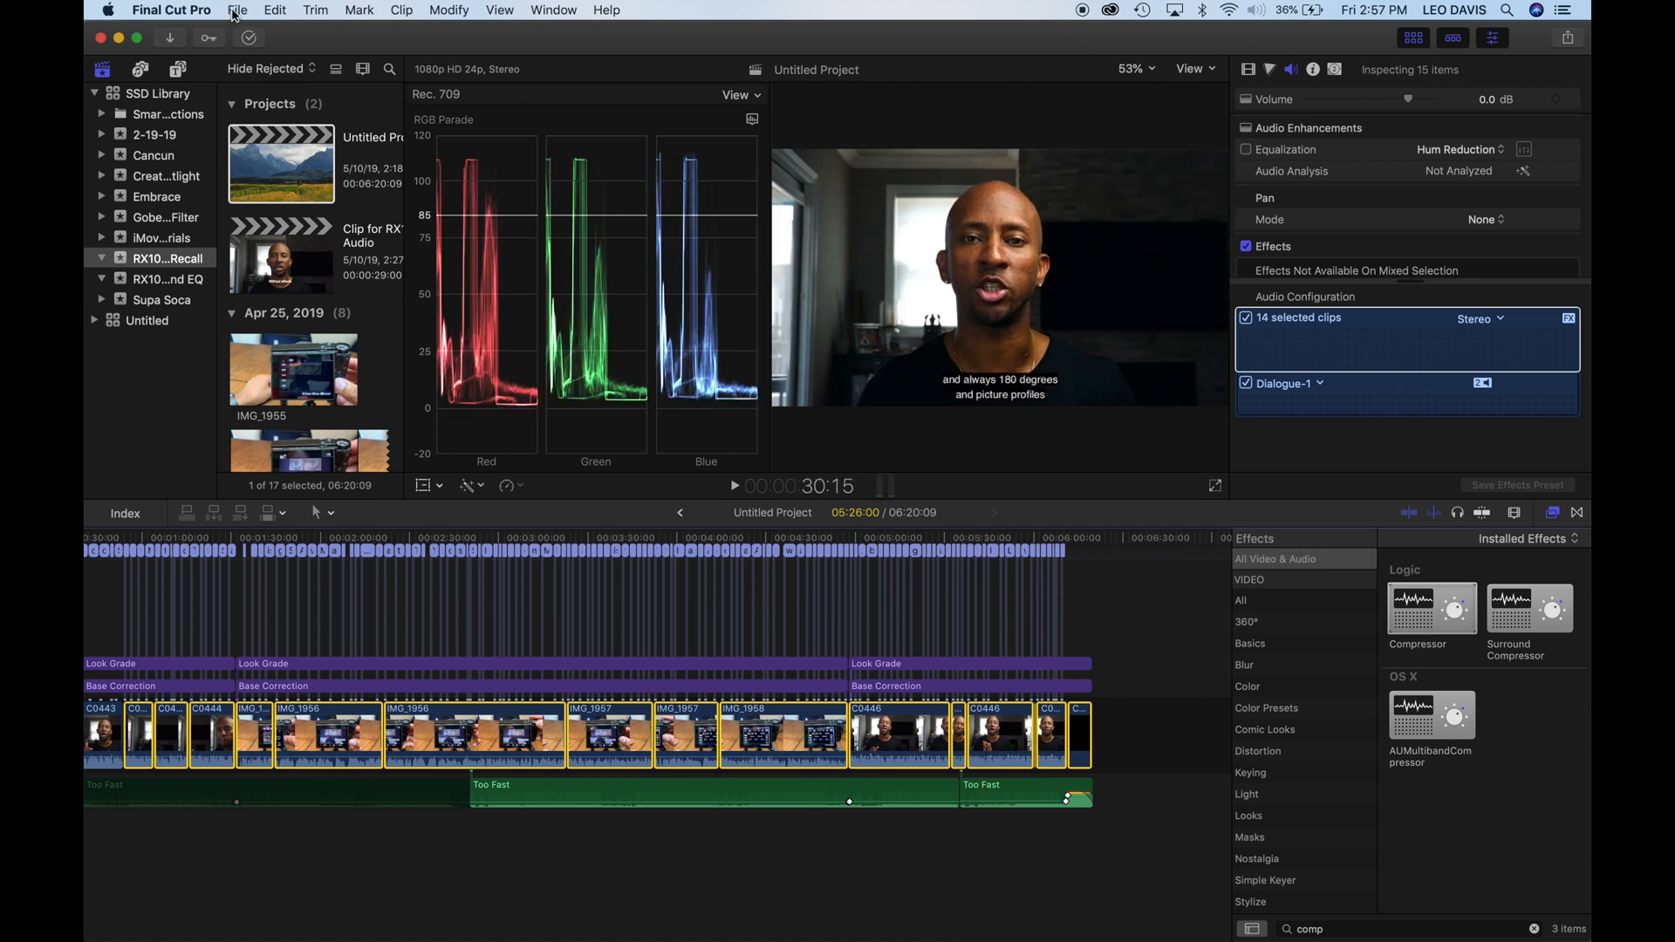
- Save the long C0443 clip's Fat EQ, Compressor and EQ settings as an audio effects preset named "CTL TALKING HEAD EFFECTS" in the Apple category
scroll(164, 724, "left", 3)
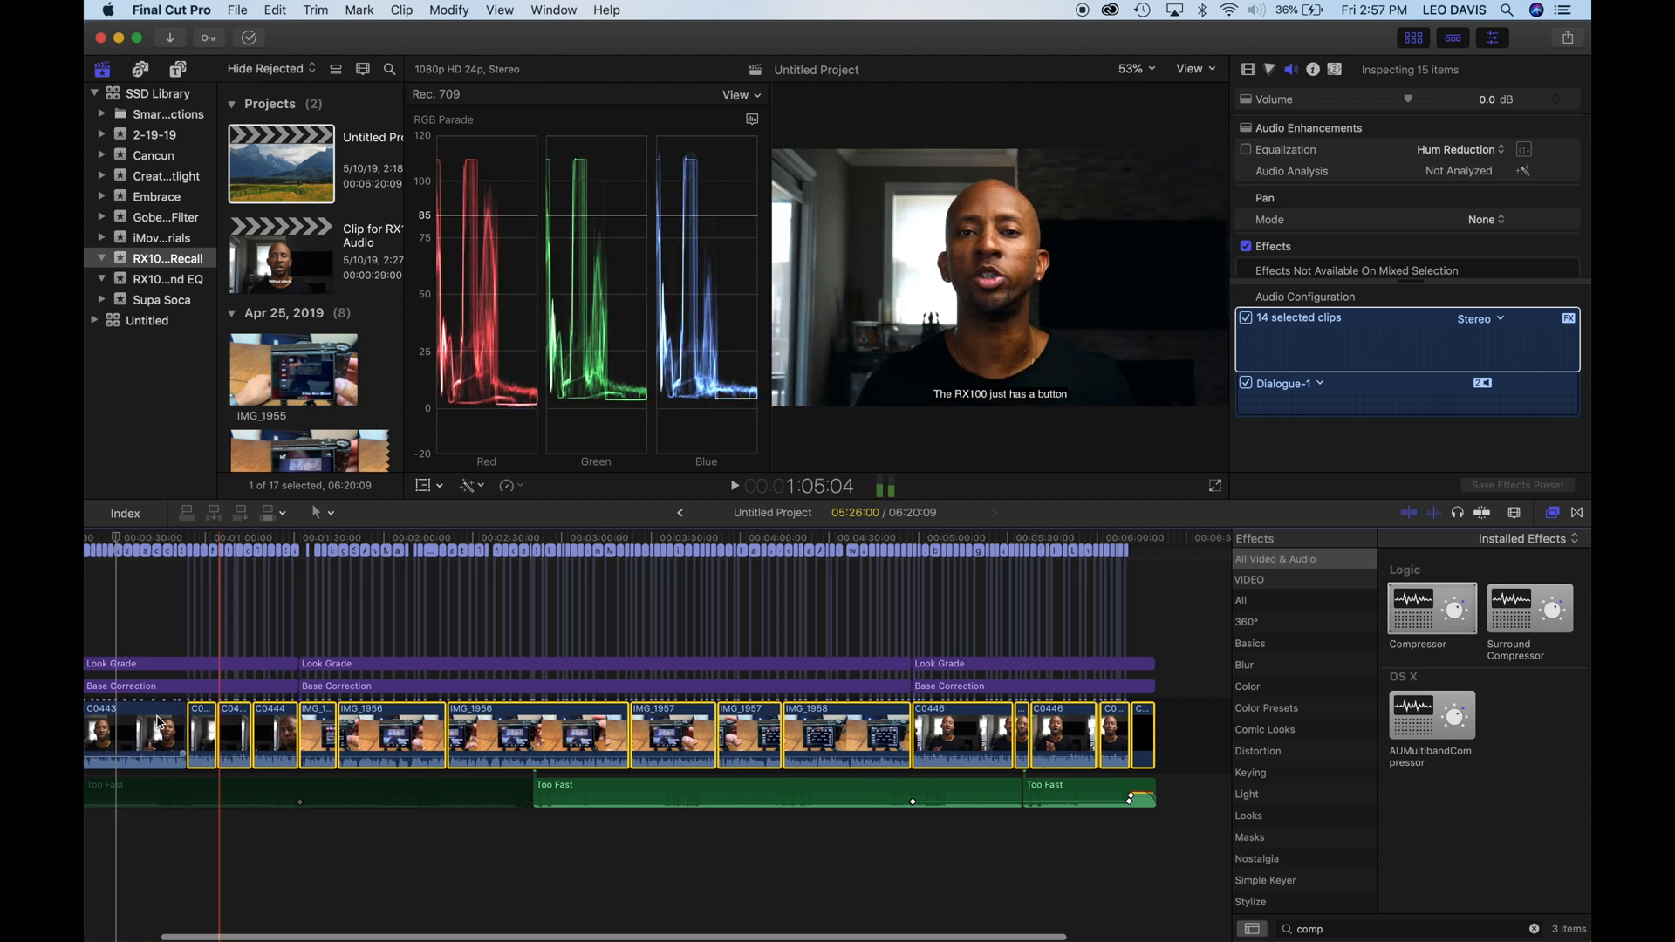
scroll(164, 724, "left", 3)
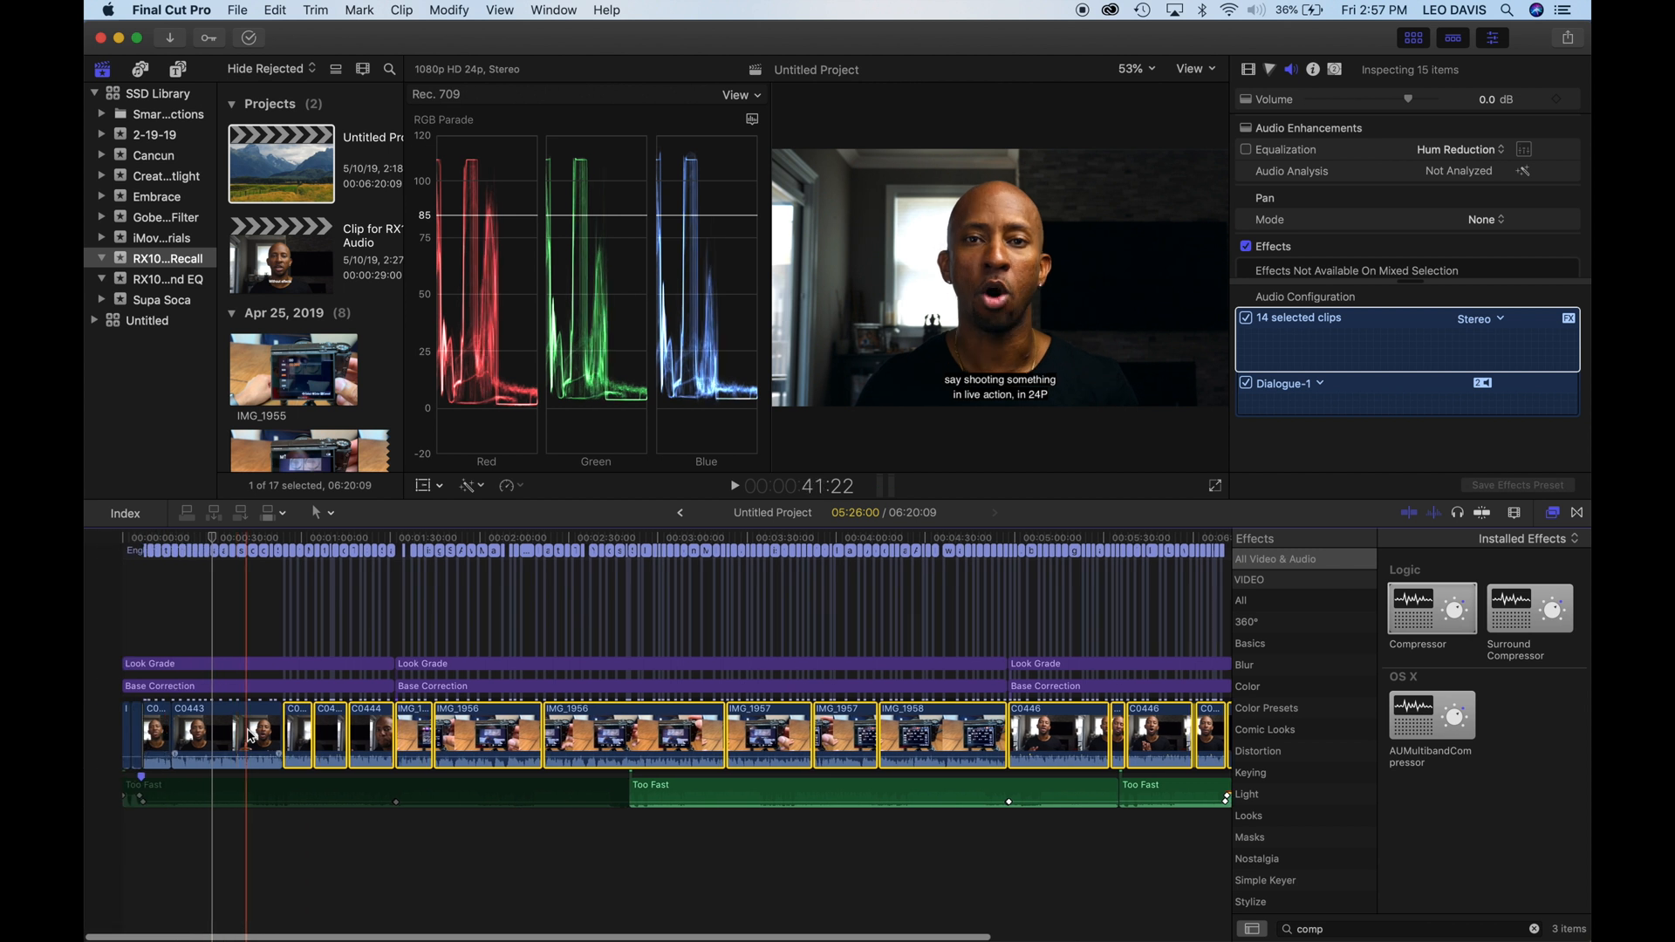
left_click(253, 735)
left_click(236, 10)
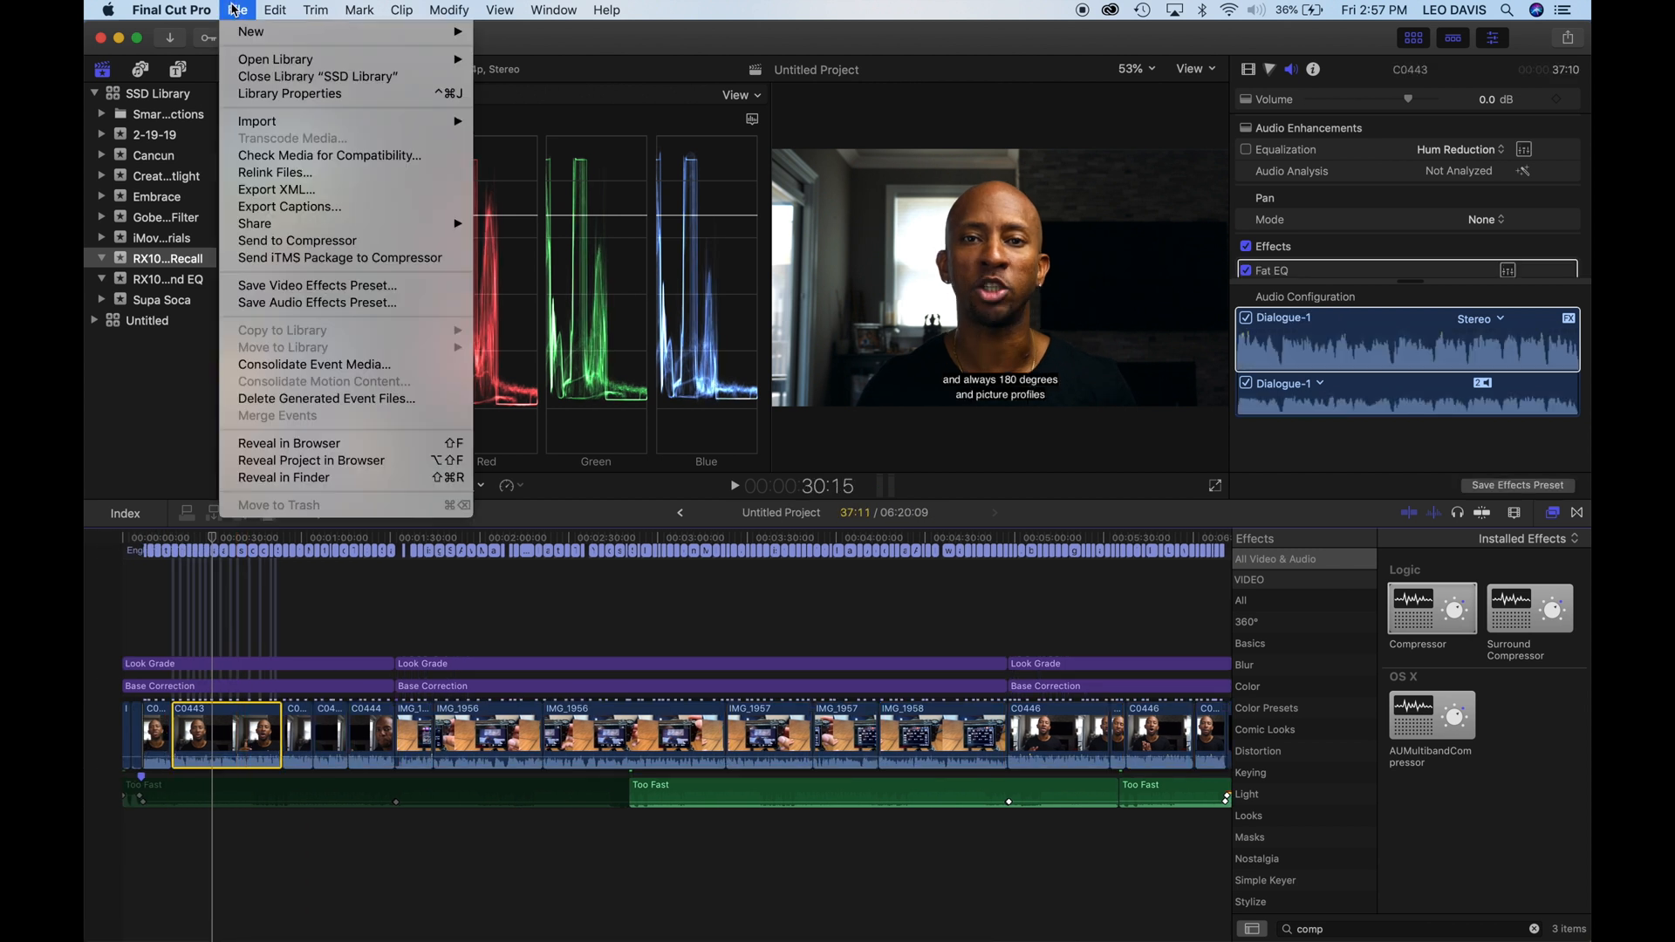
left_click(312, 302)
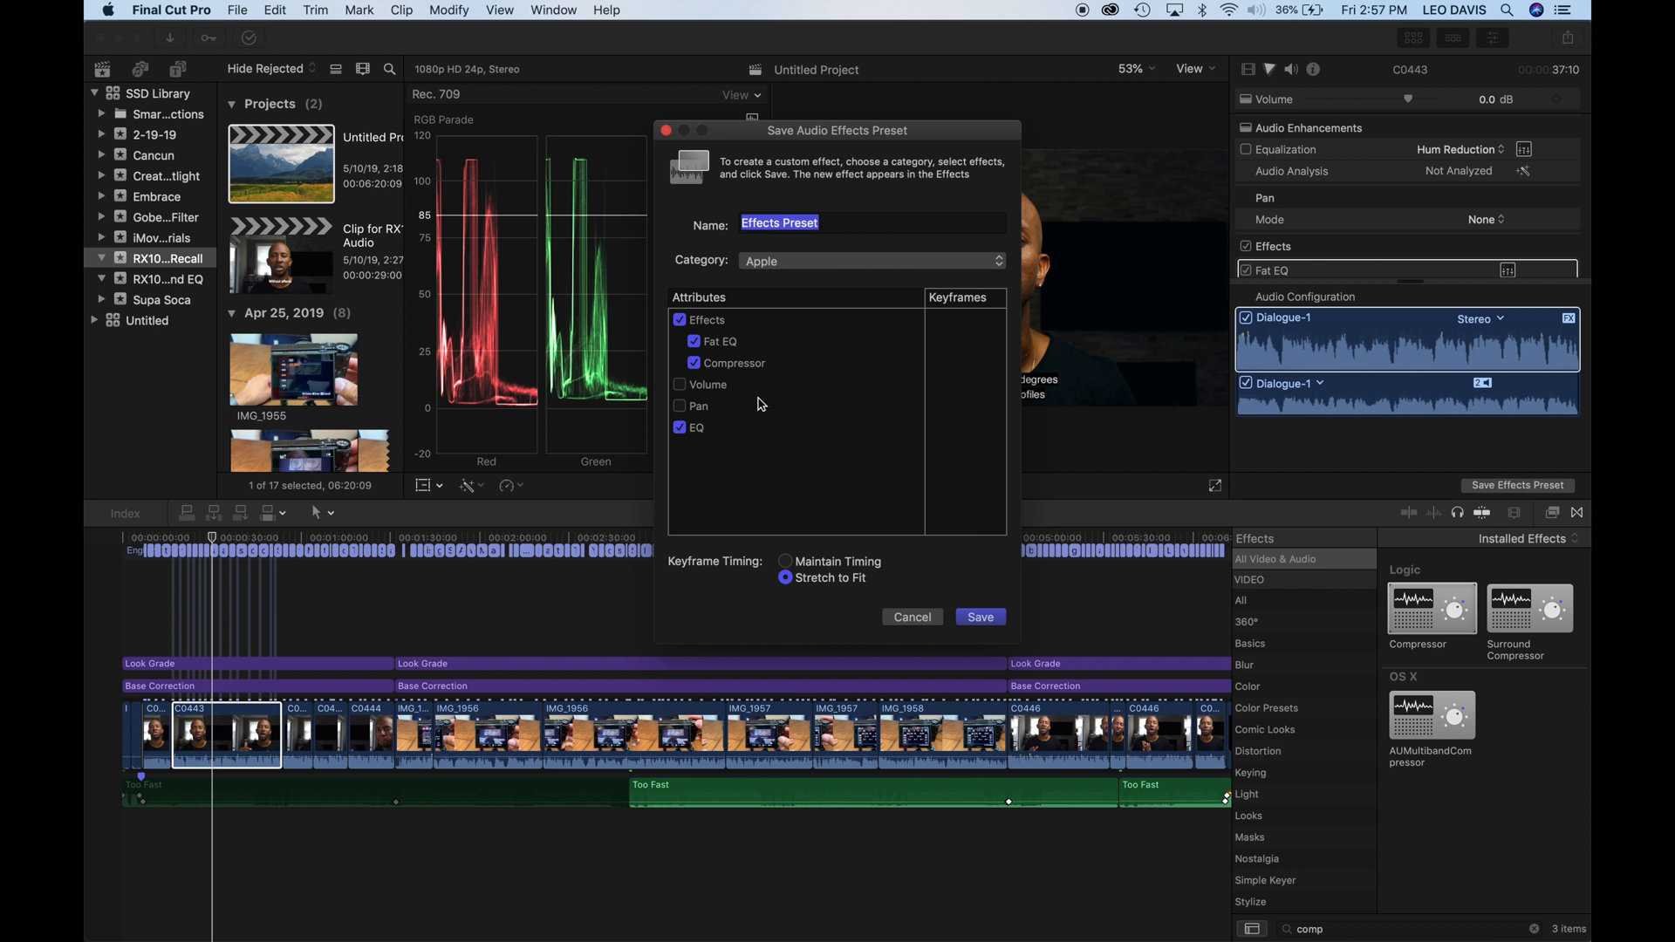
type("CTL TALKING HEAD")
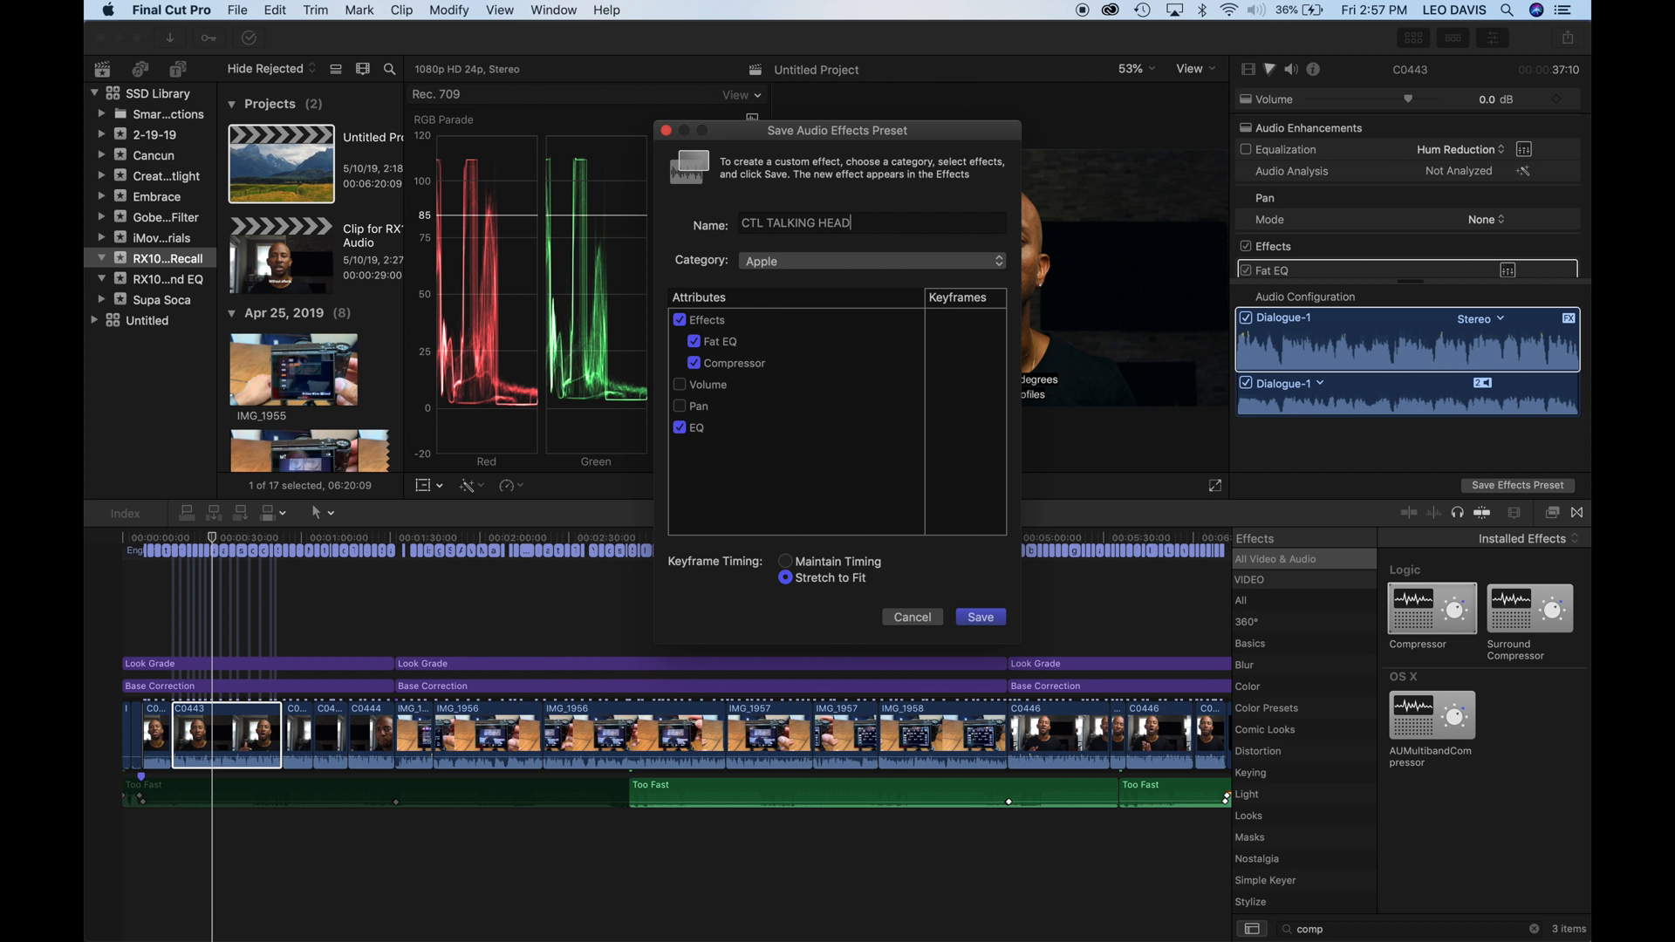
type(" EFFECTS")
key("Return")
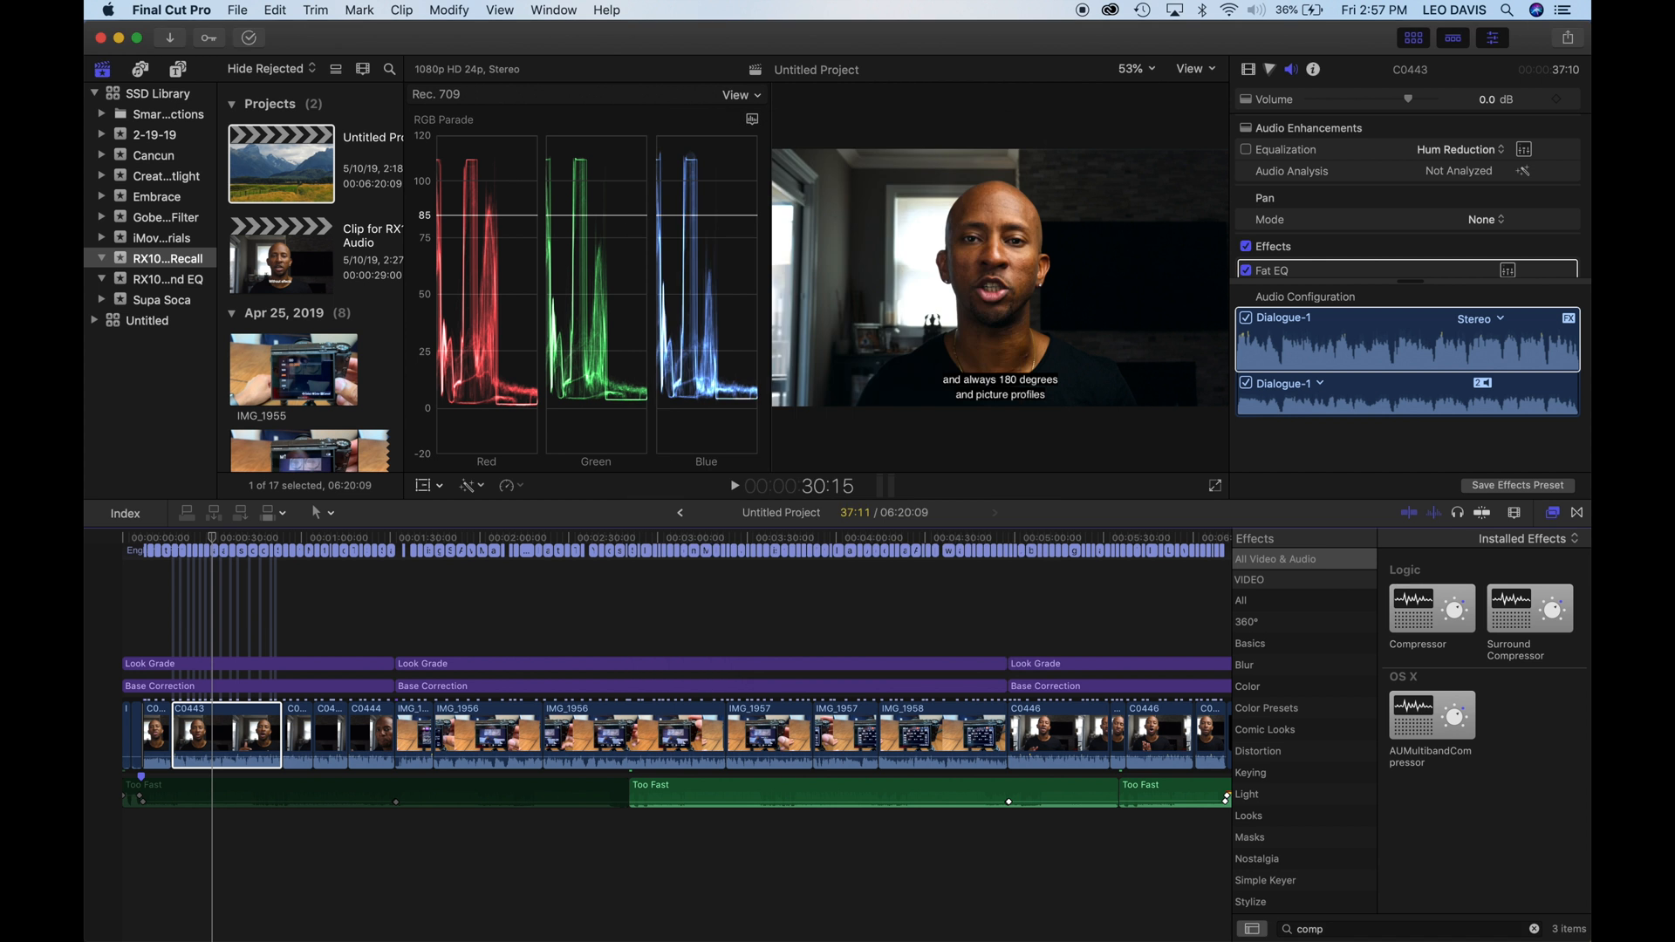